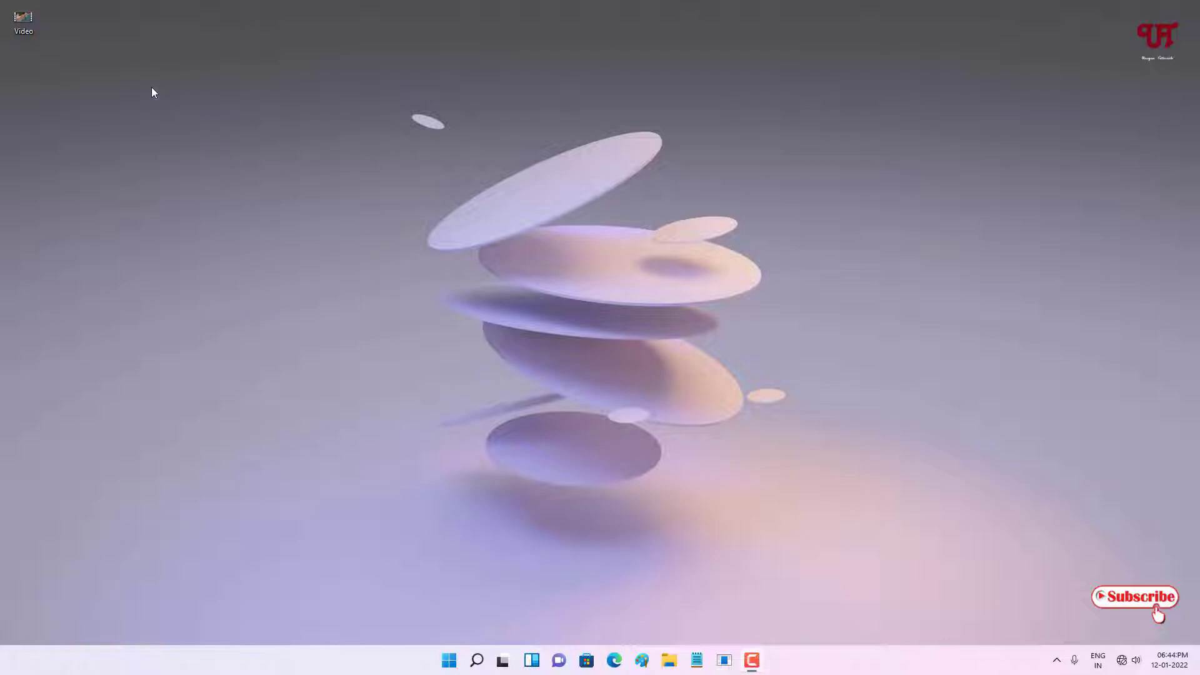
Preview the desktop Video clip, then launch Video Editor by searching 'video' in Start
double_click(23, 19)
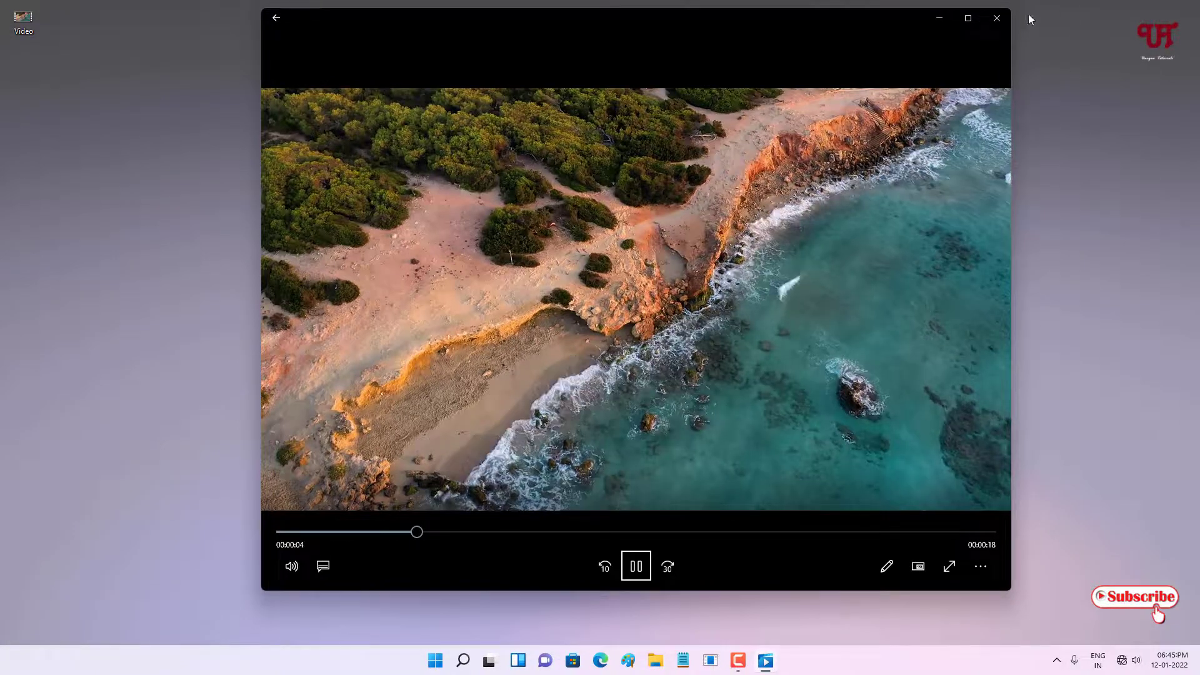
click(1000, 19)
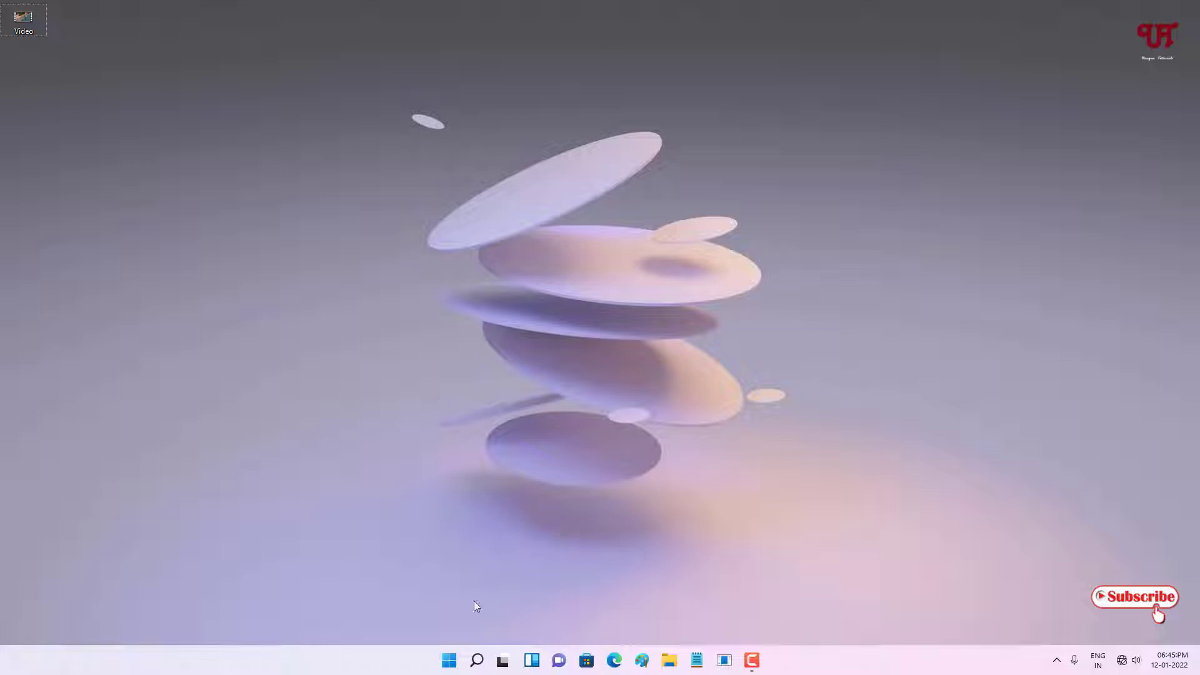
click(449, 660)
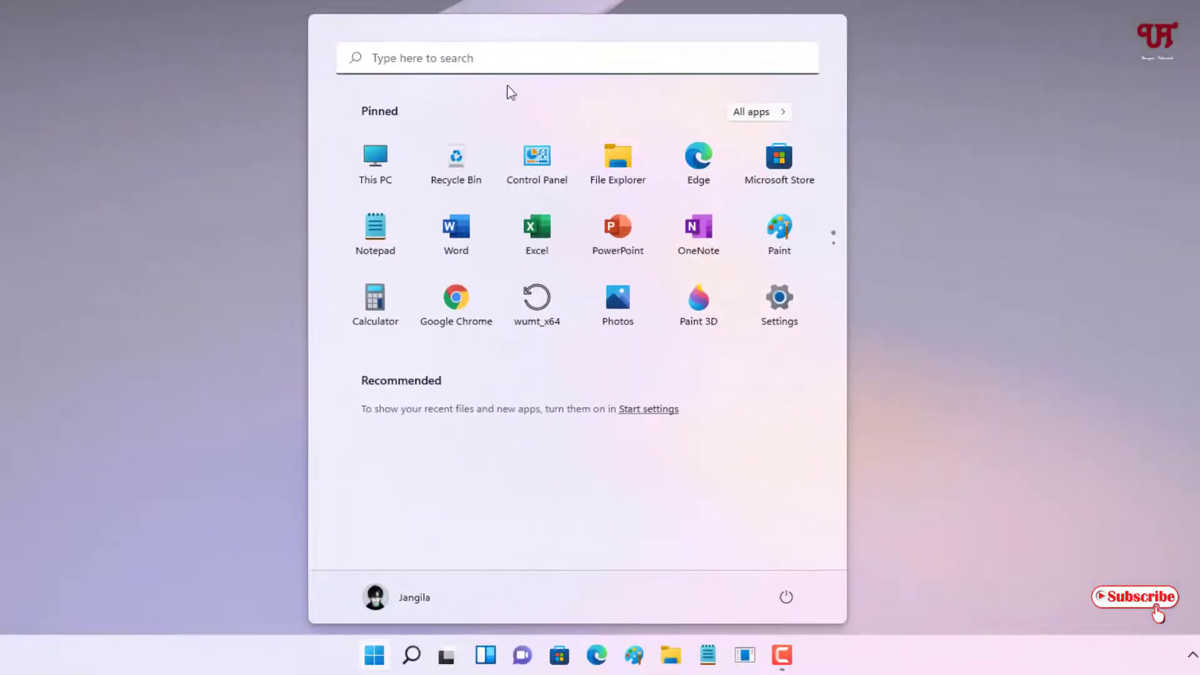
click(501, 56)
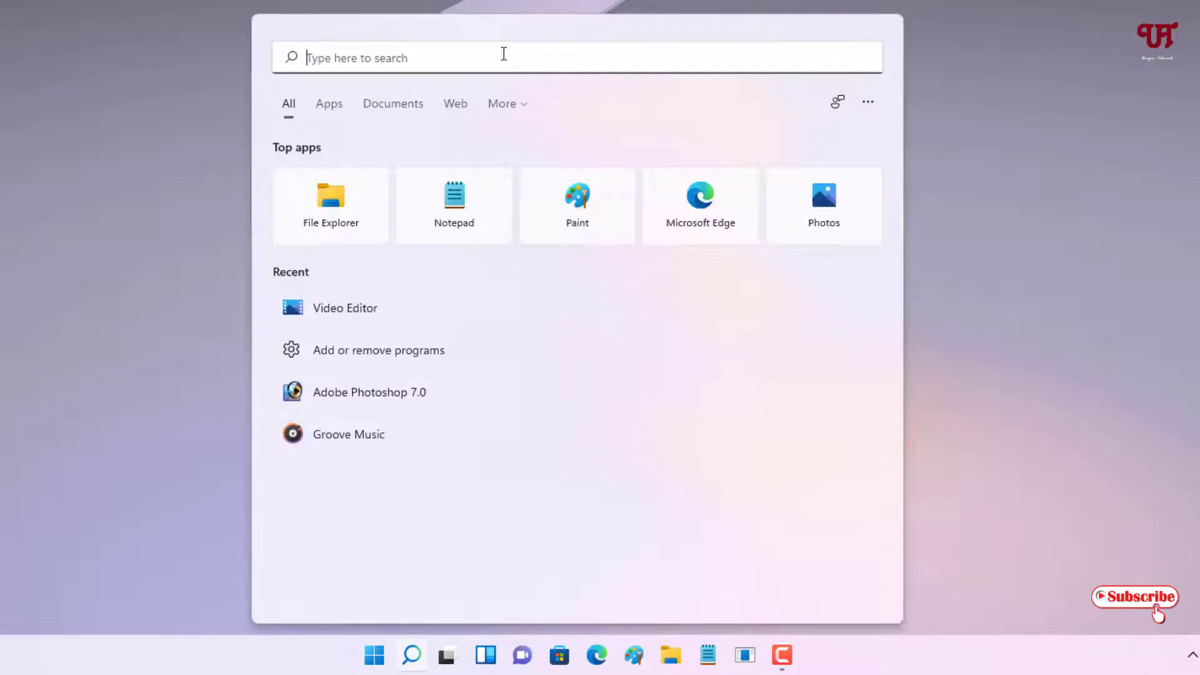
text(video)
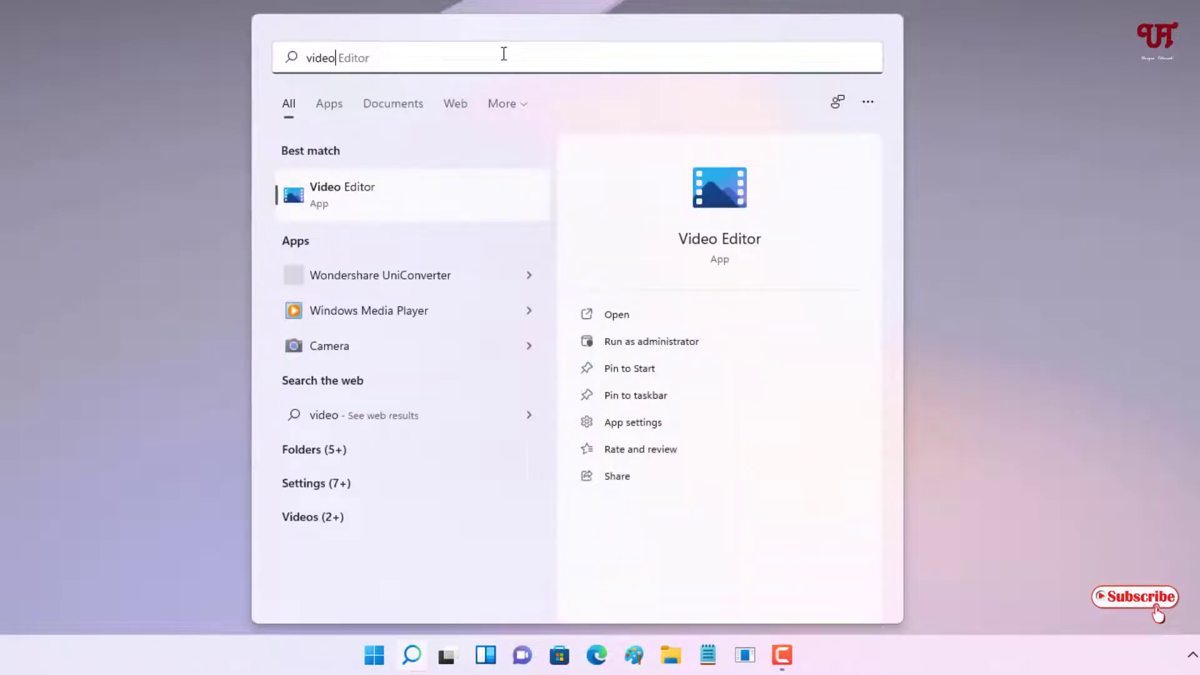
click(354, 202)
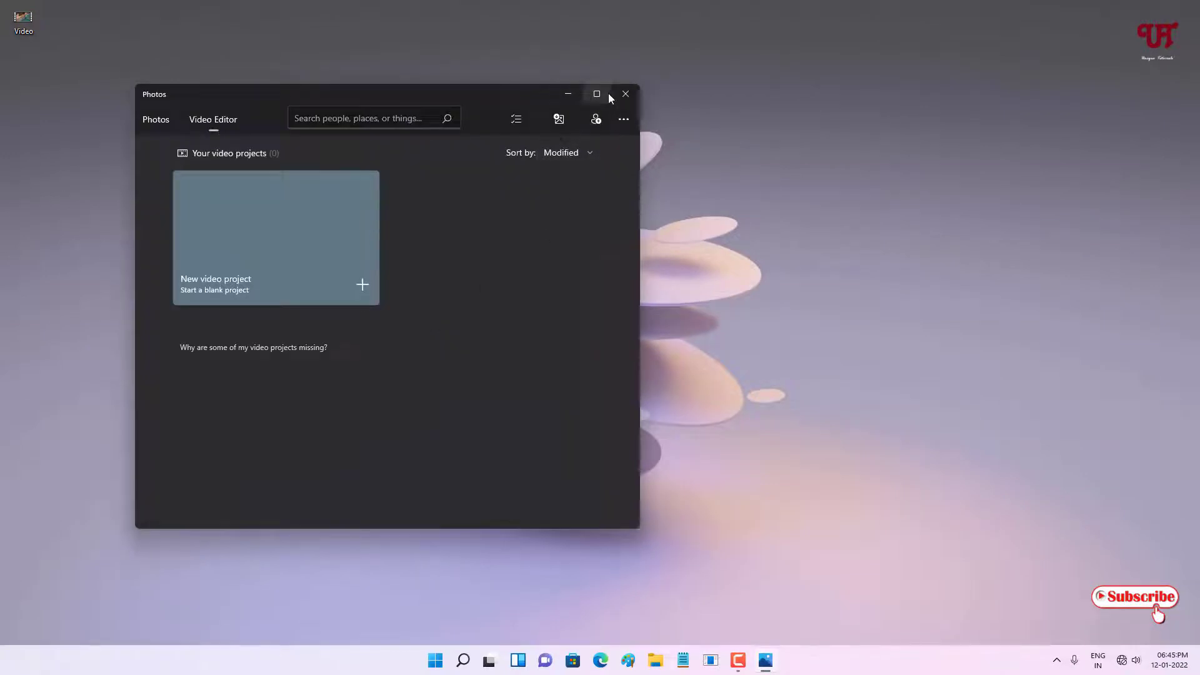
Centre the Photos window and create a new video project named 'Testing'
drag(520, 90, 739, 117)
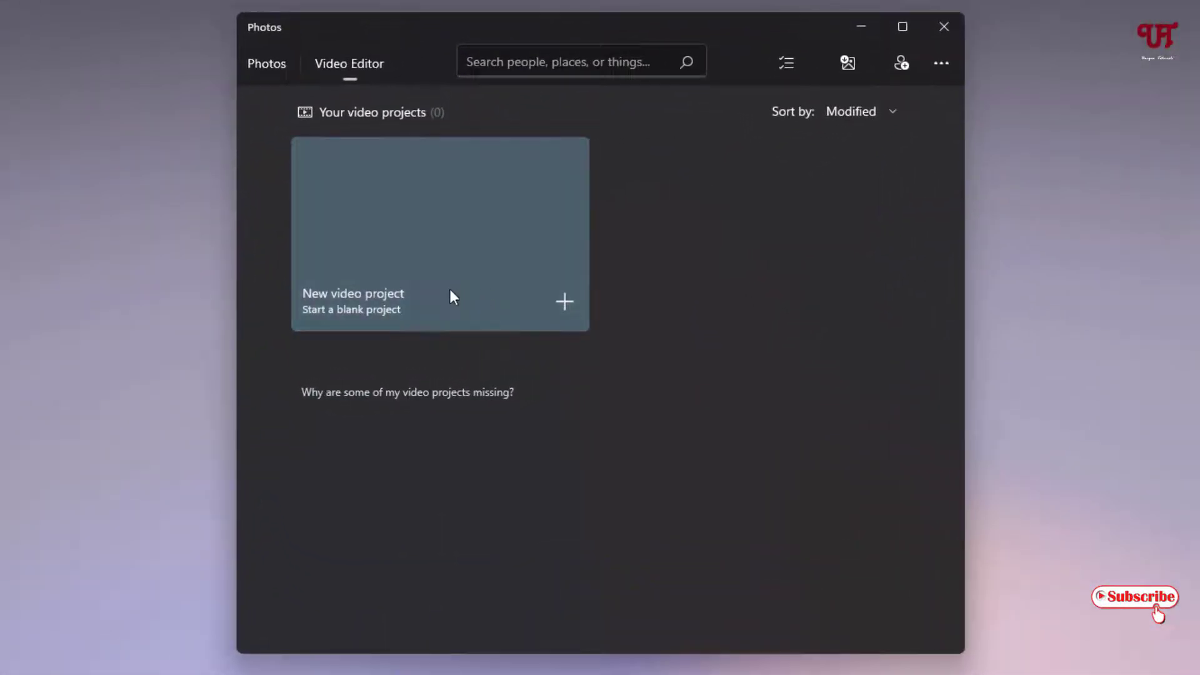
click(563, 302)
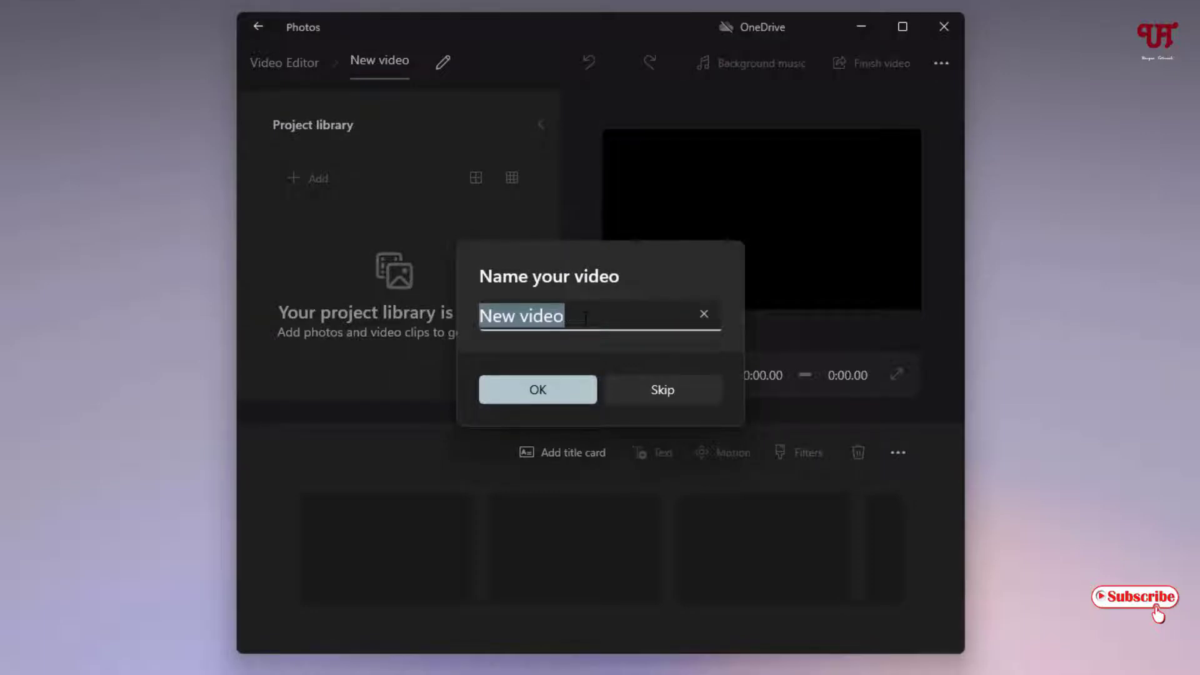
key(BackSpace)
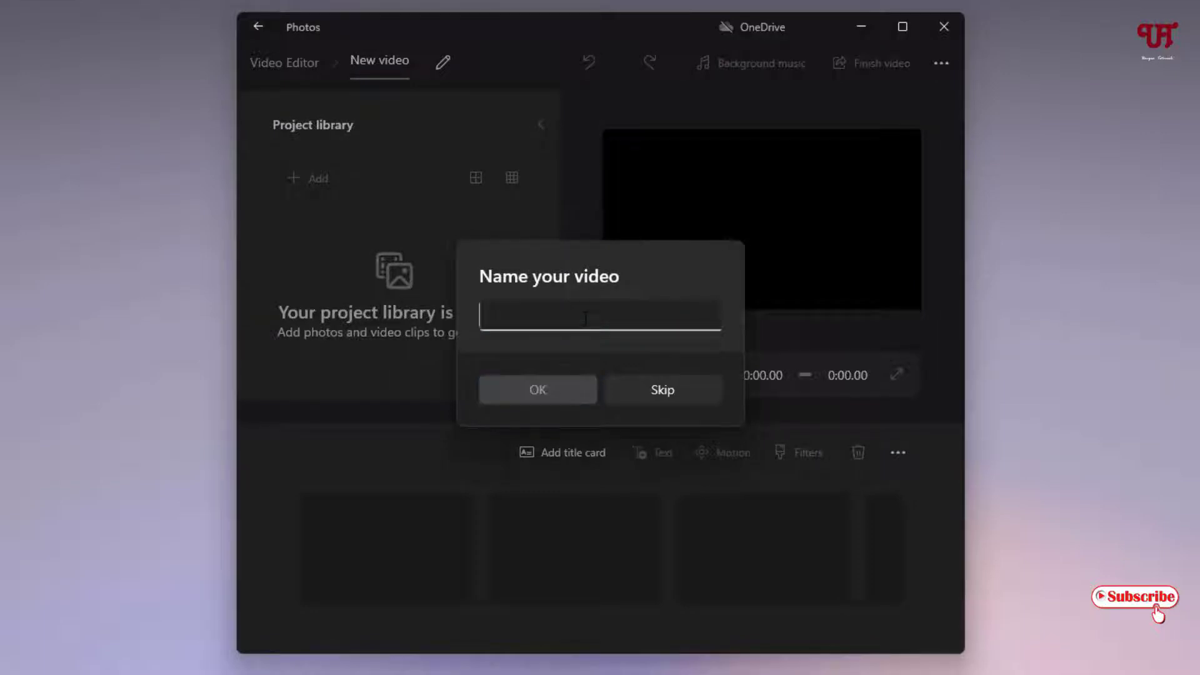
text(T)
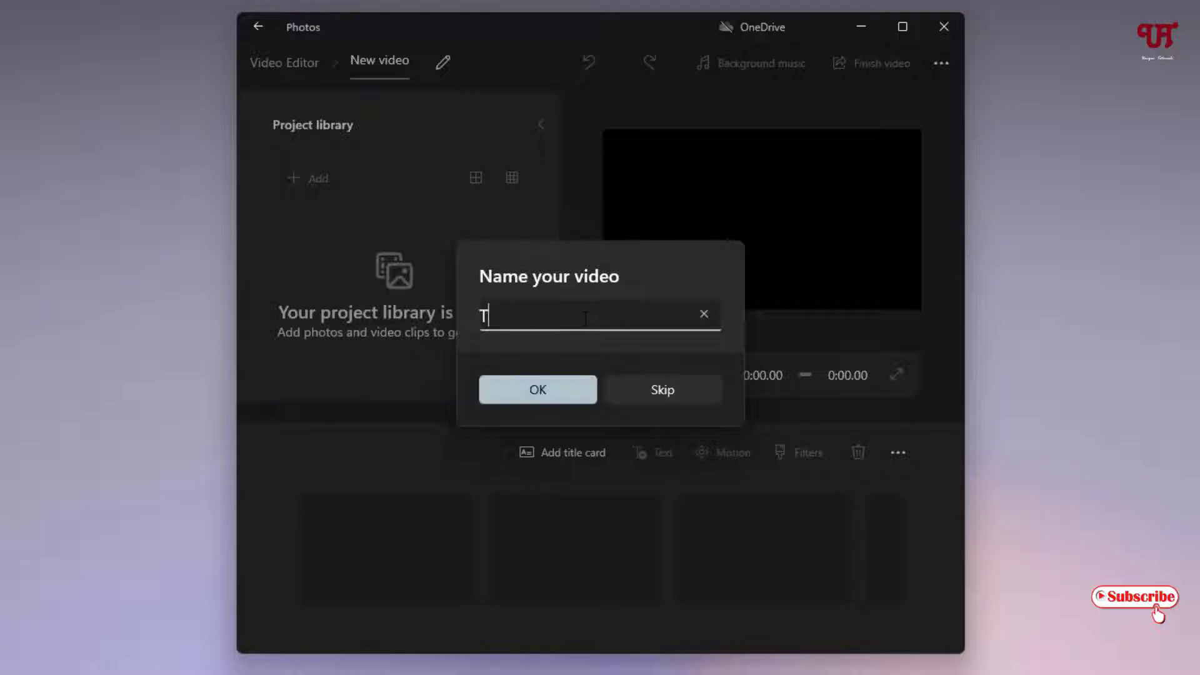
text(esting)
click(559, 397)
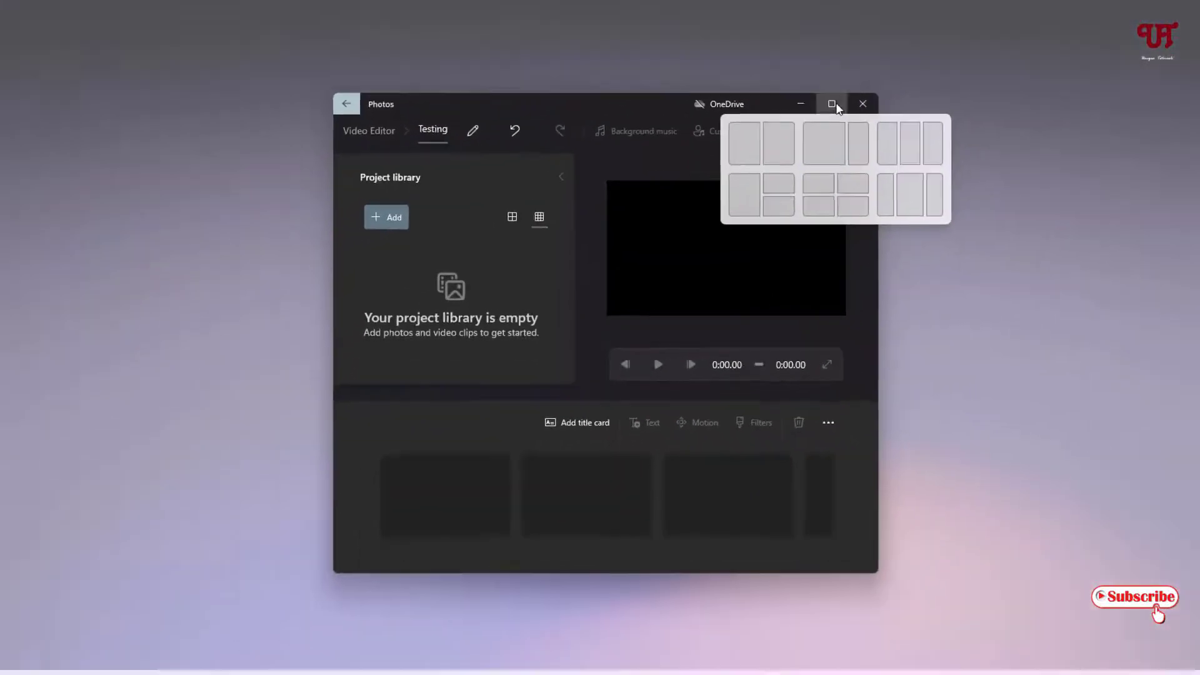
Import the desktop Video file into the Project library and place it first on the storyboard
click(902, 27)
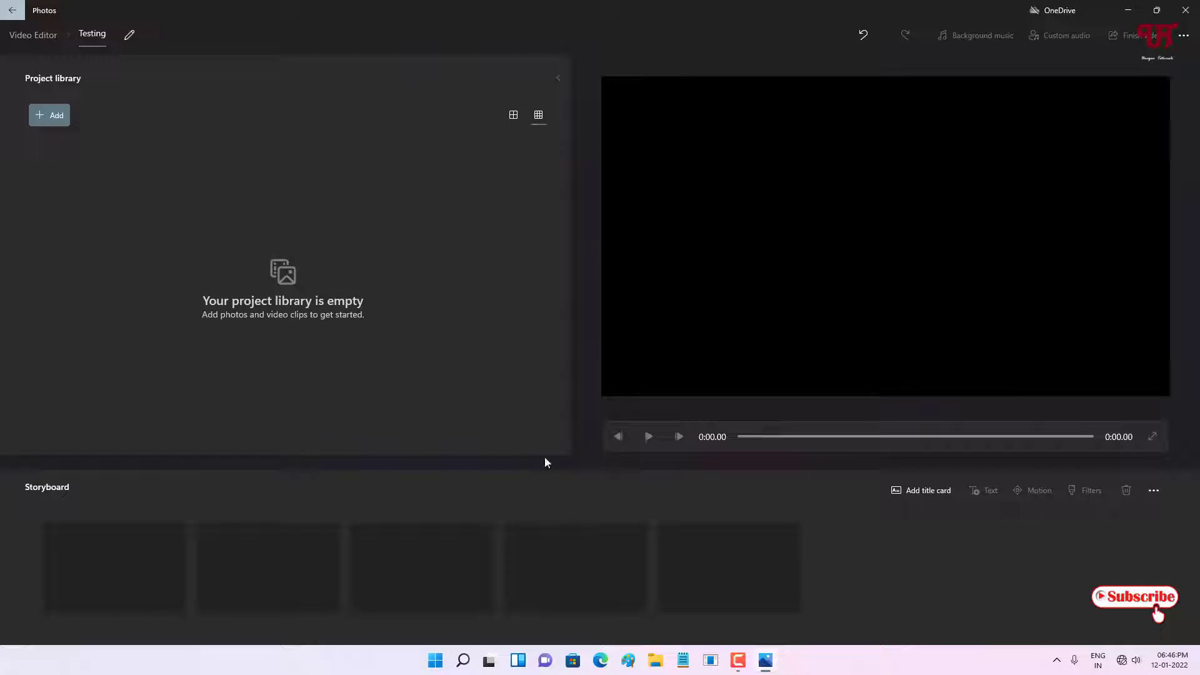
click(1156, 10)
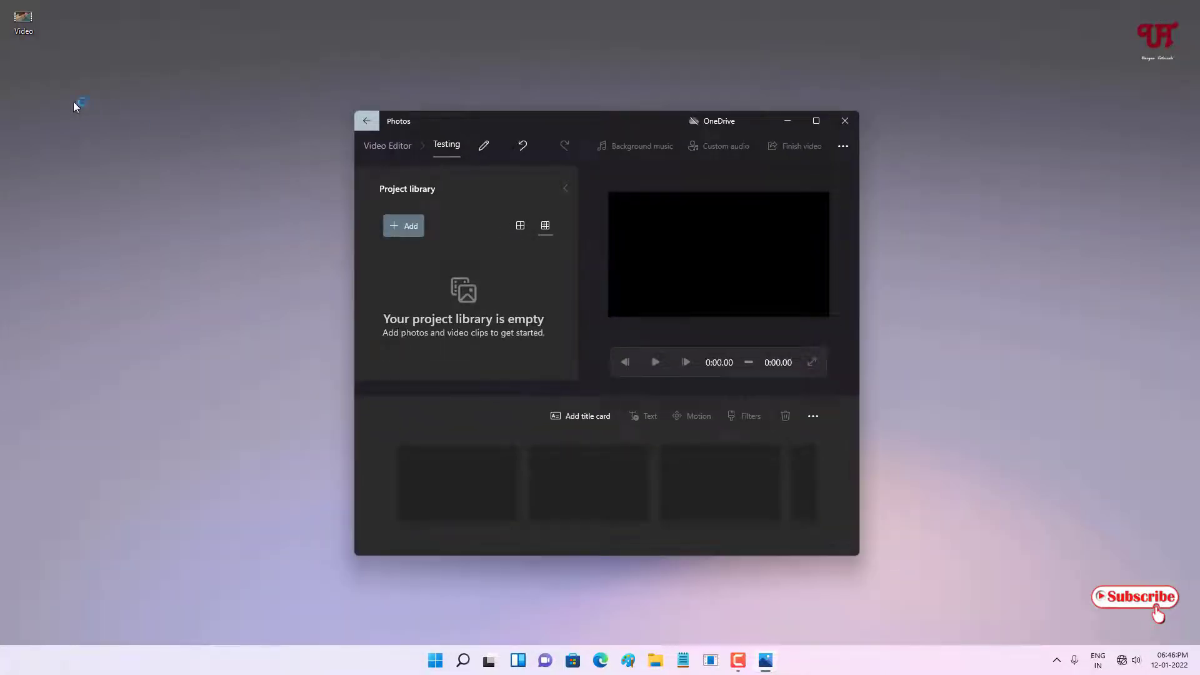
drag(24, 19, 478, 285)
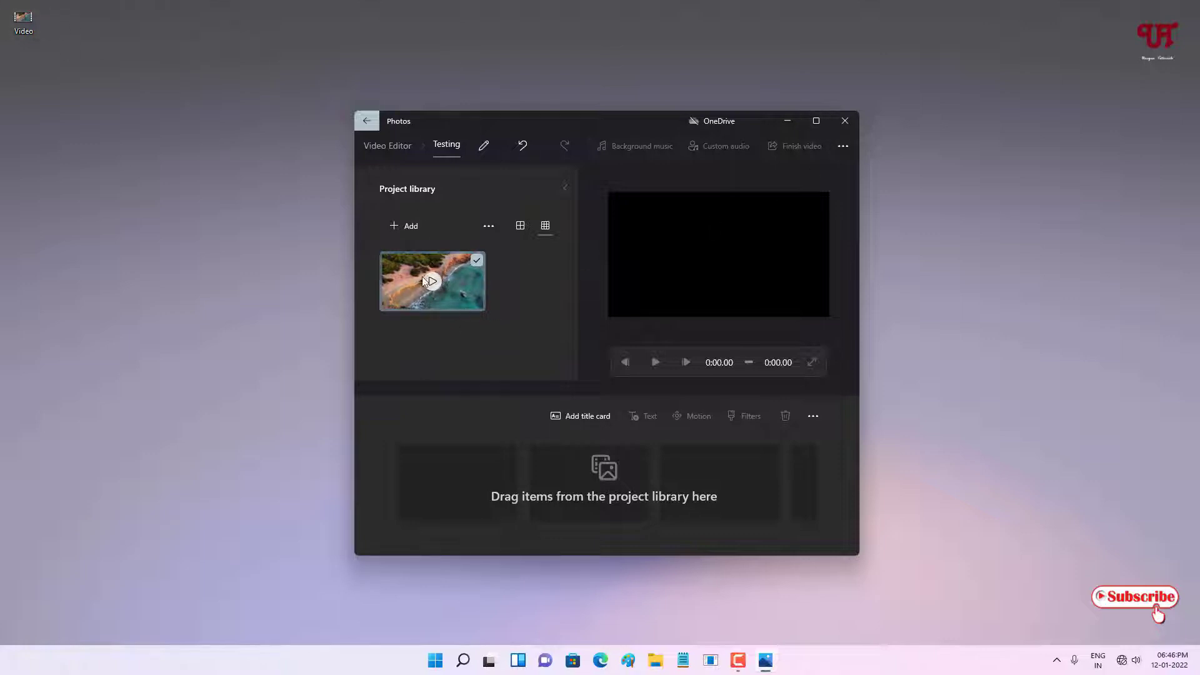
click(809, 119)
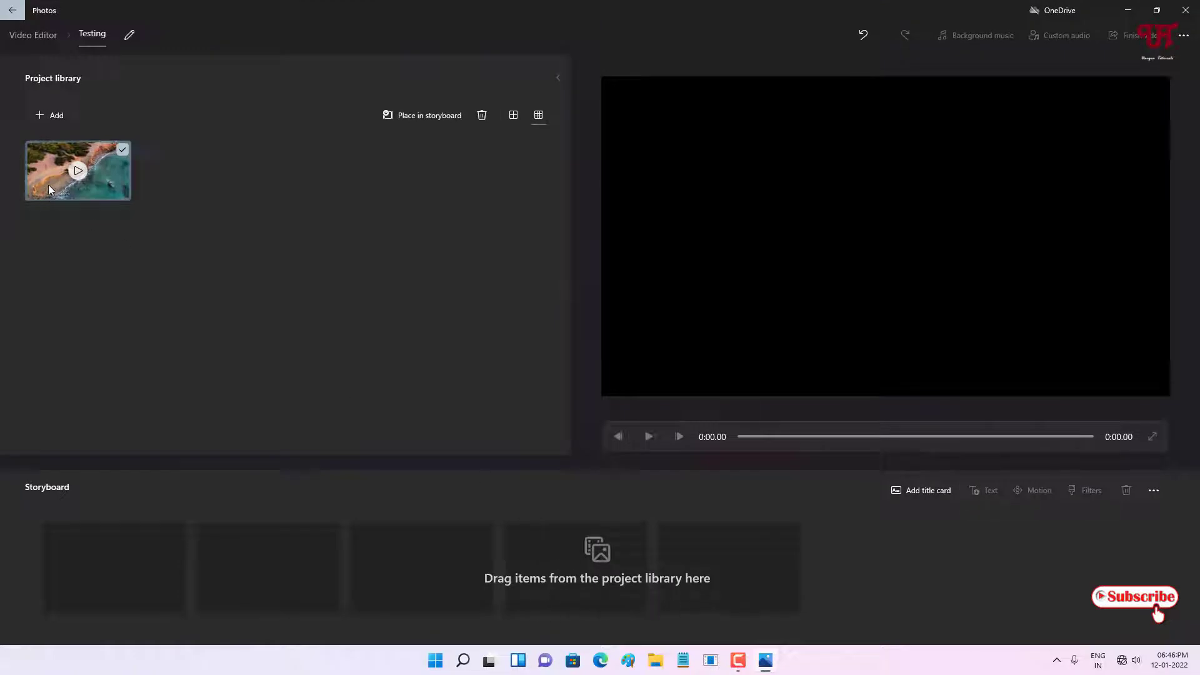
drag(63, 171, 130, 568)
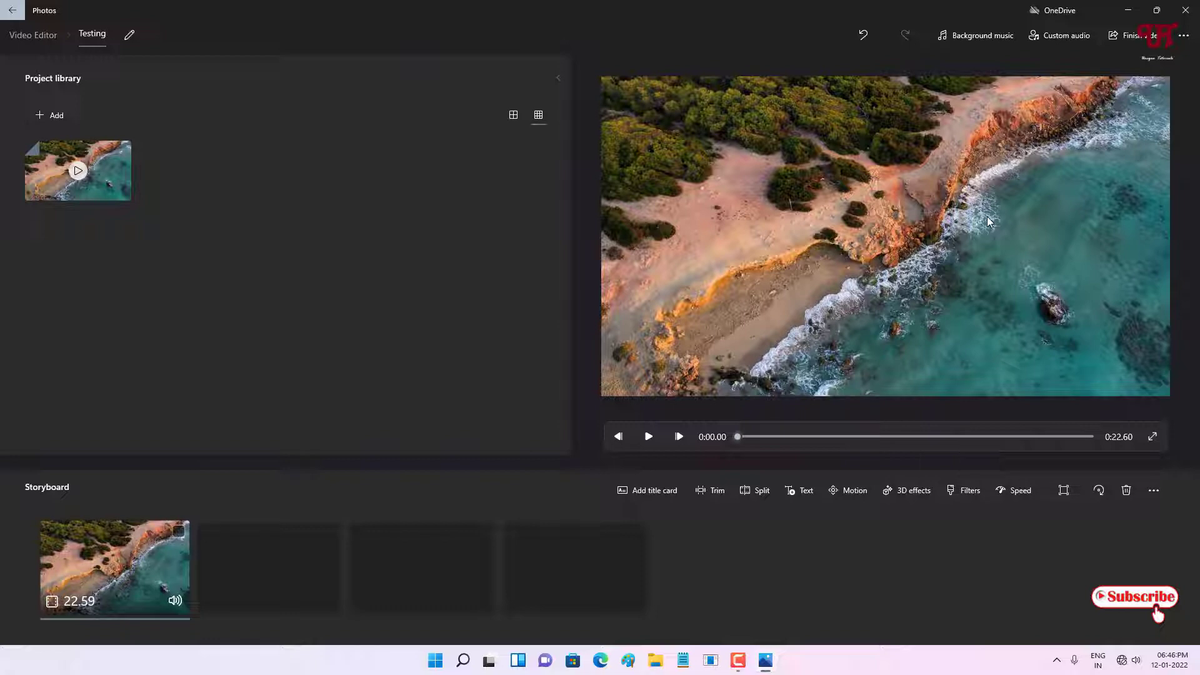
Preview the clip, insert a title card at the storyboard start, and edit its text
click(650, 438)
click(650, 438)
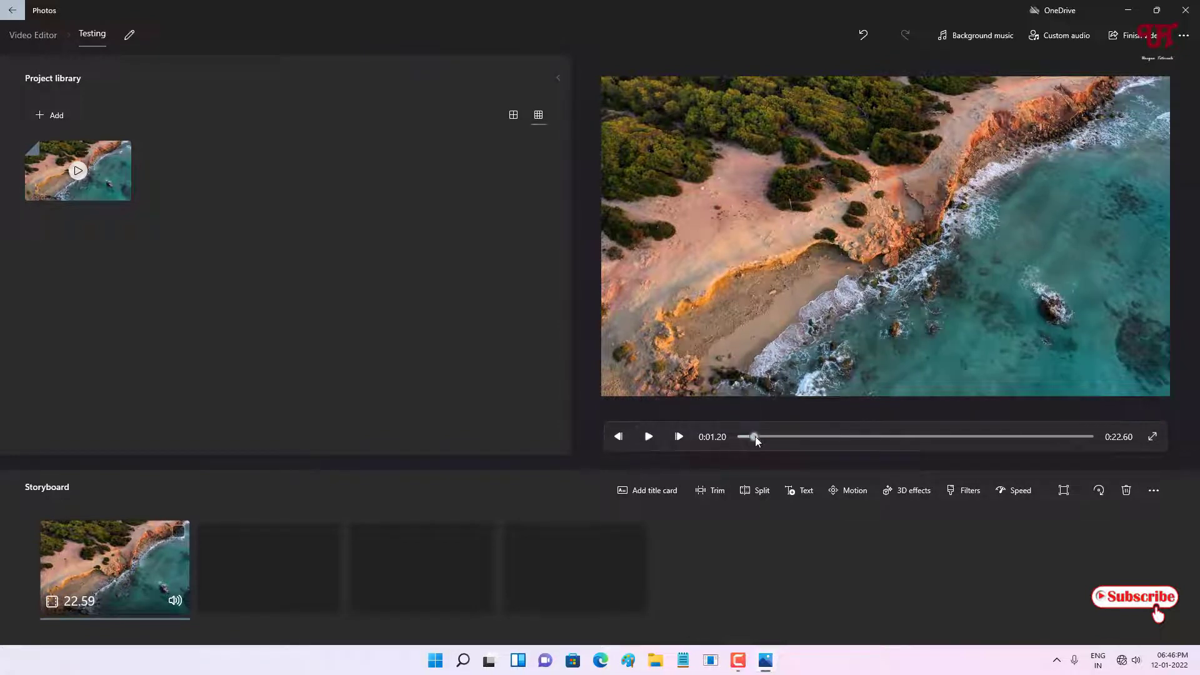
click(647, 498)
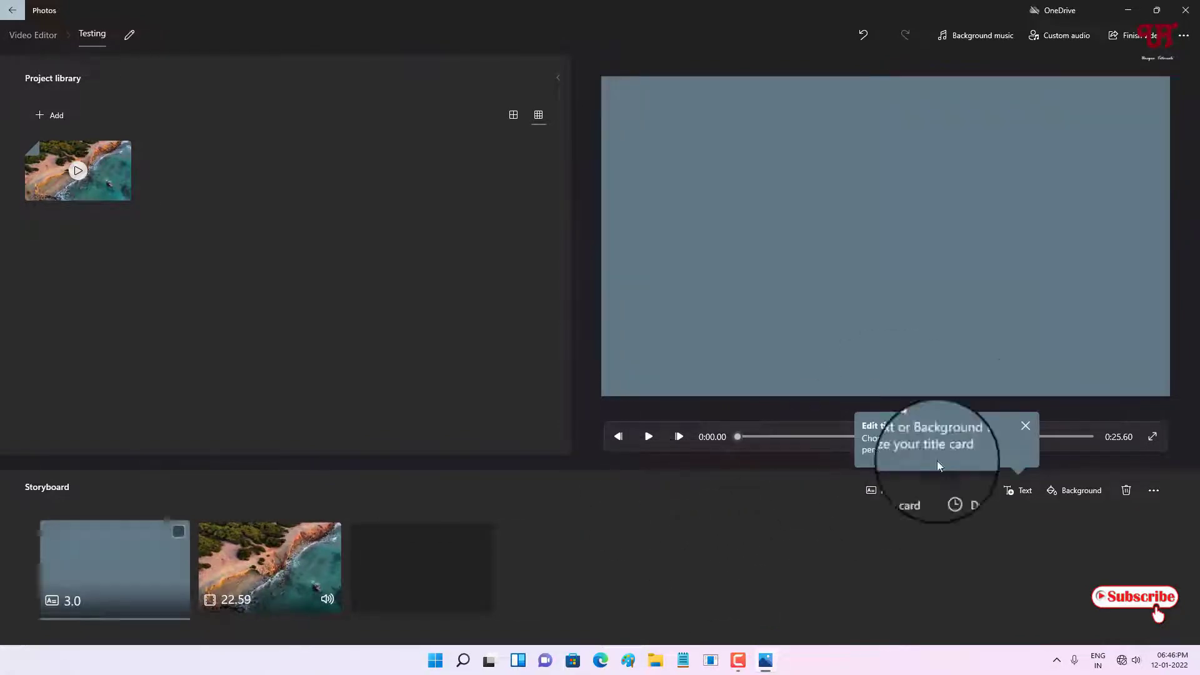
click(1025, 426)
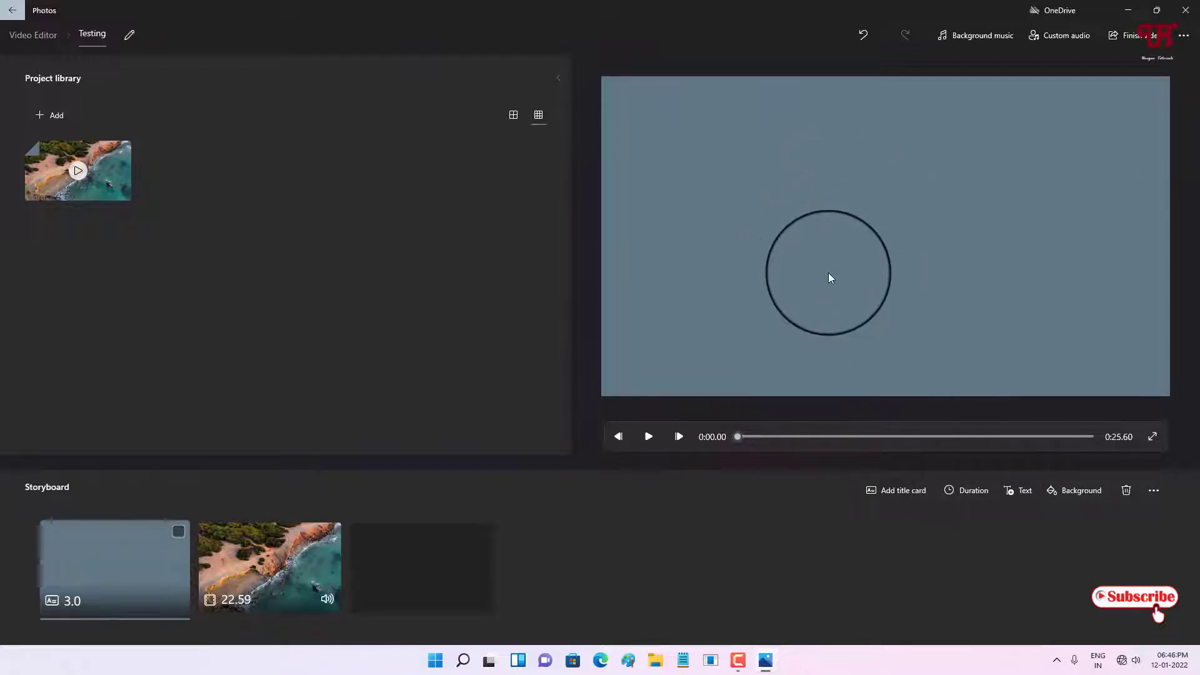
click(1023, 491)
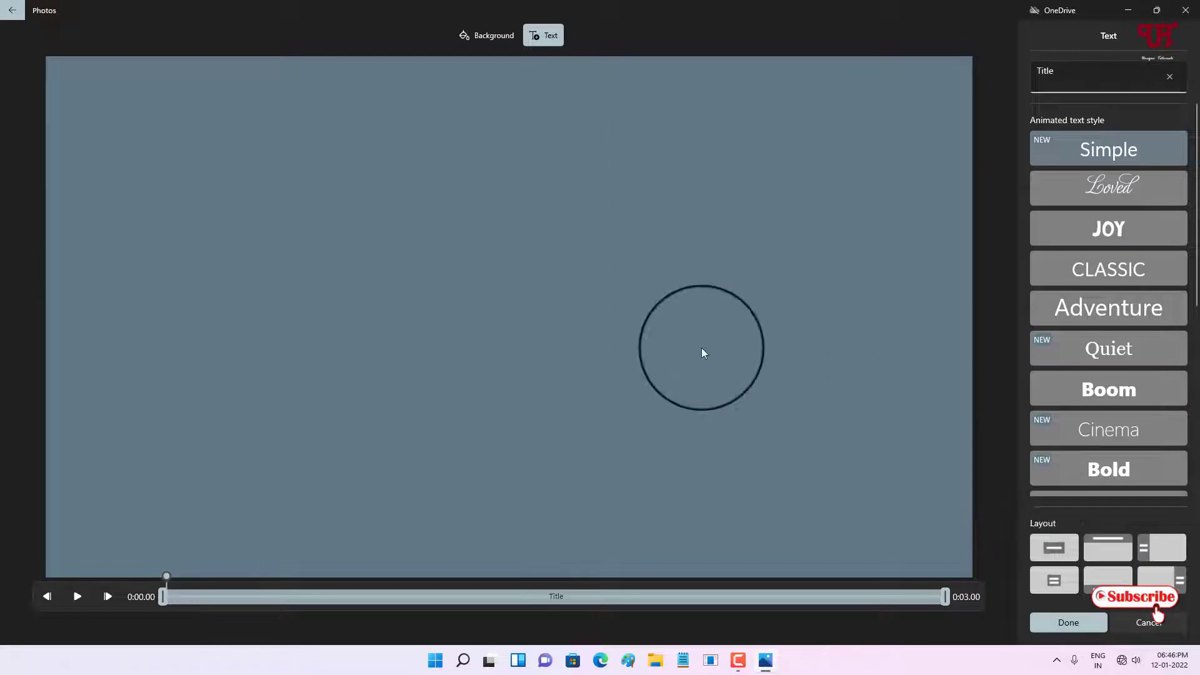
Replace the placeholder title with 'Waves' and apply the Loved animated text style
click(1073, 71)
double_click(1064, 70)
key(BackSpace)
text(Wav)
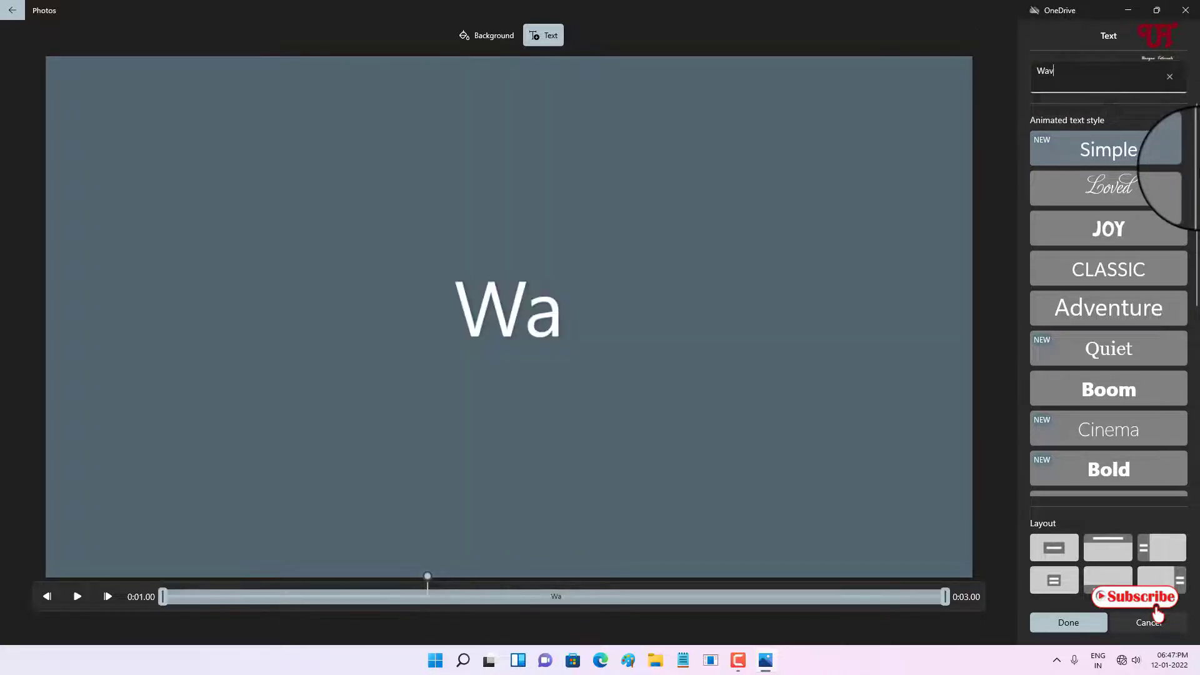
text(es)
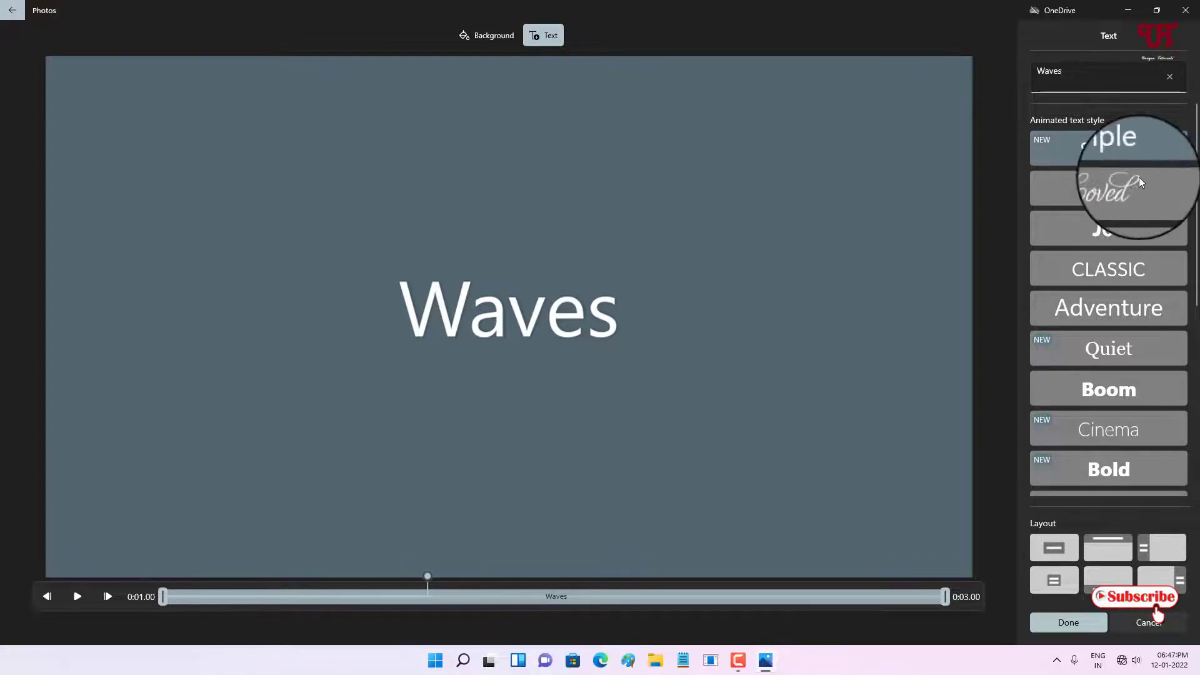
scroll(1136, 196, down, 5)
scroll(1135, 209, up, 3)
scroll(1134, 209, up, 3)
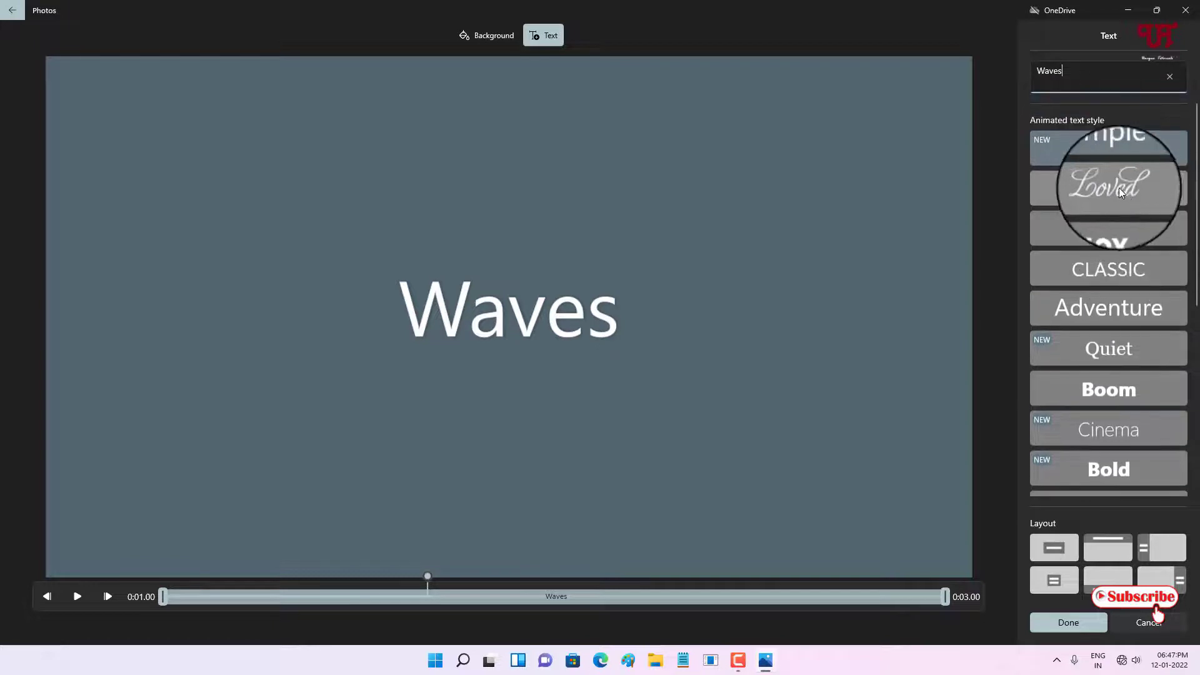
click(1121, 192)
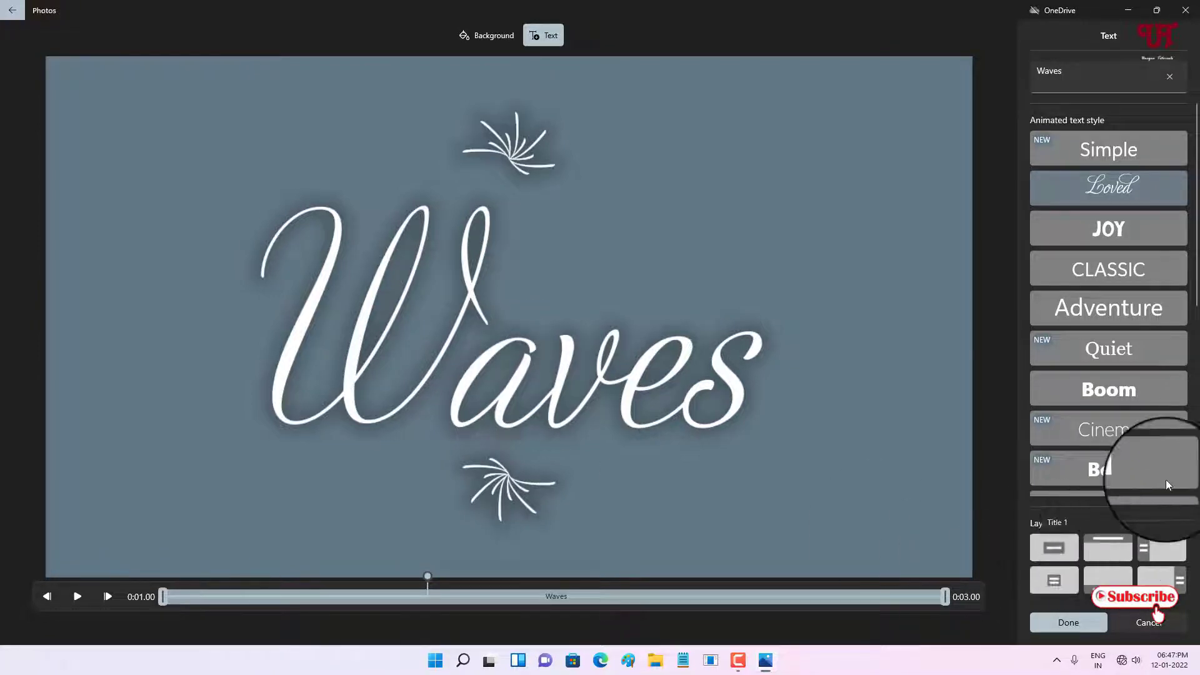
Try the framed, top and left layouts, then settle on the large centred layout
scroll(1169, 269, down, 5)
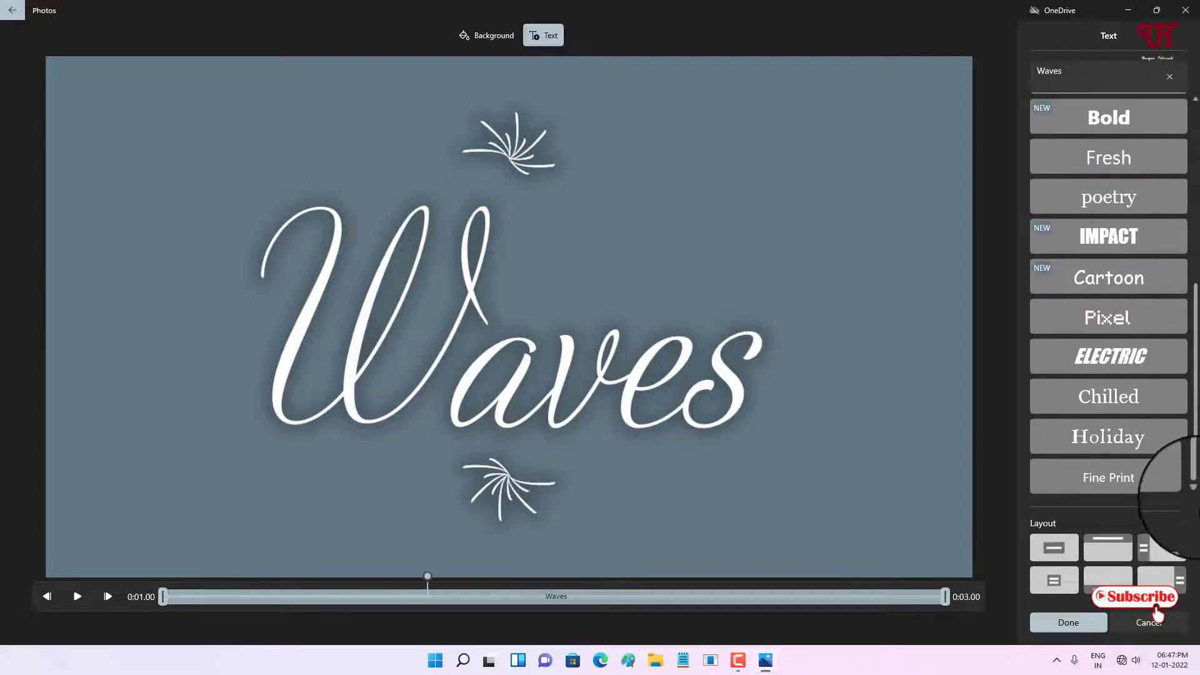
click(1054, 578)
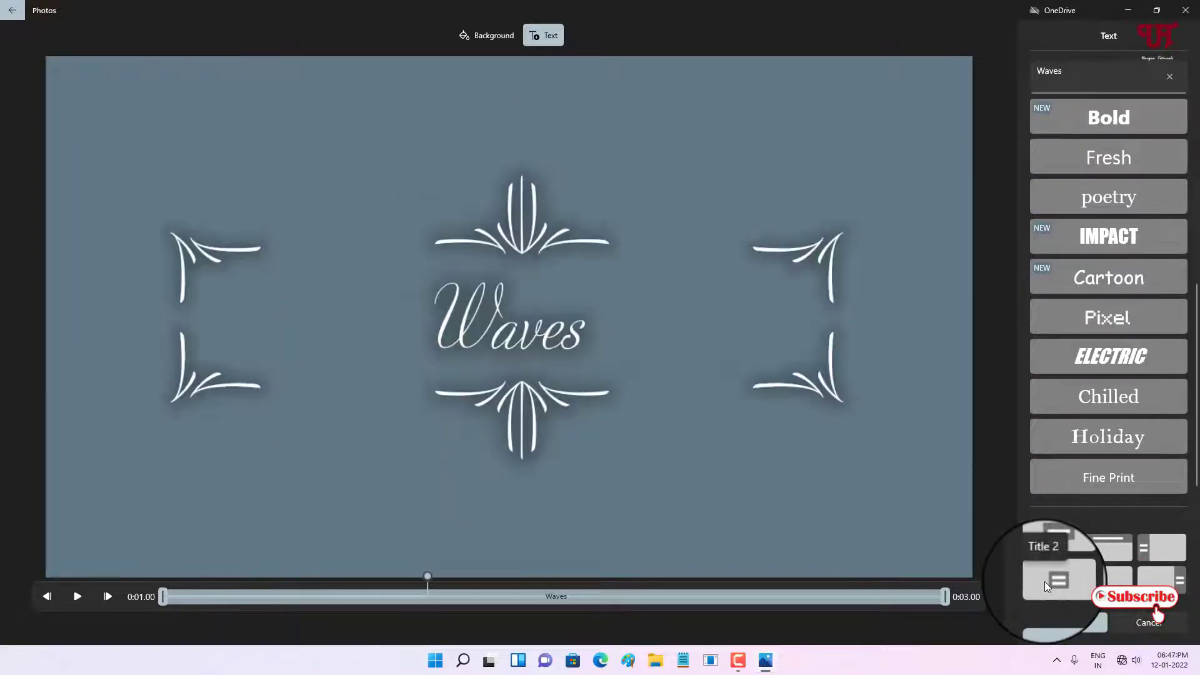
click(1117, 553)
click(1158, 548)
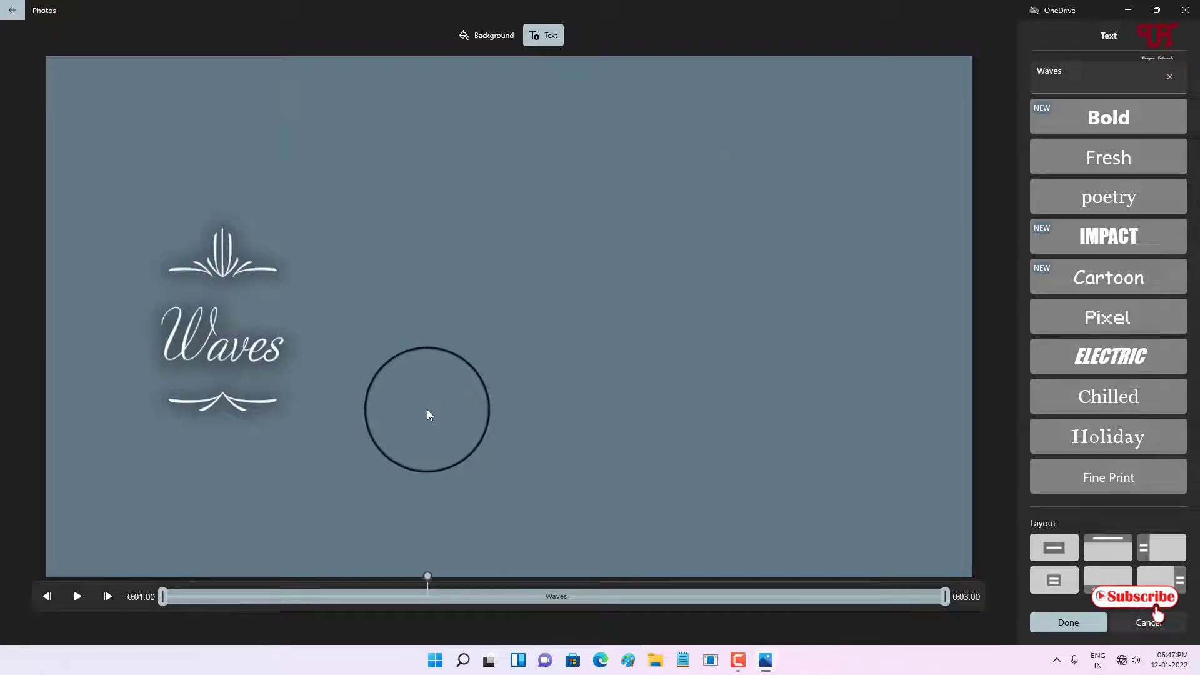
click(1058, 551)
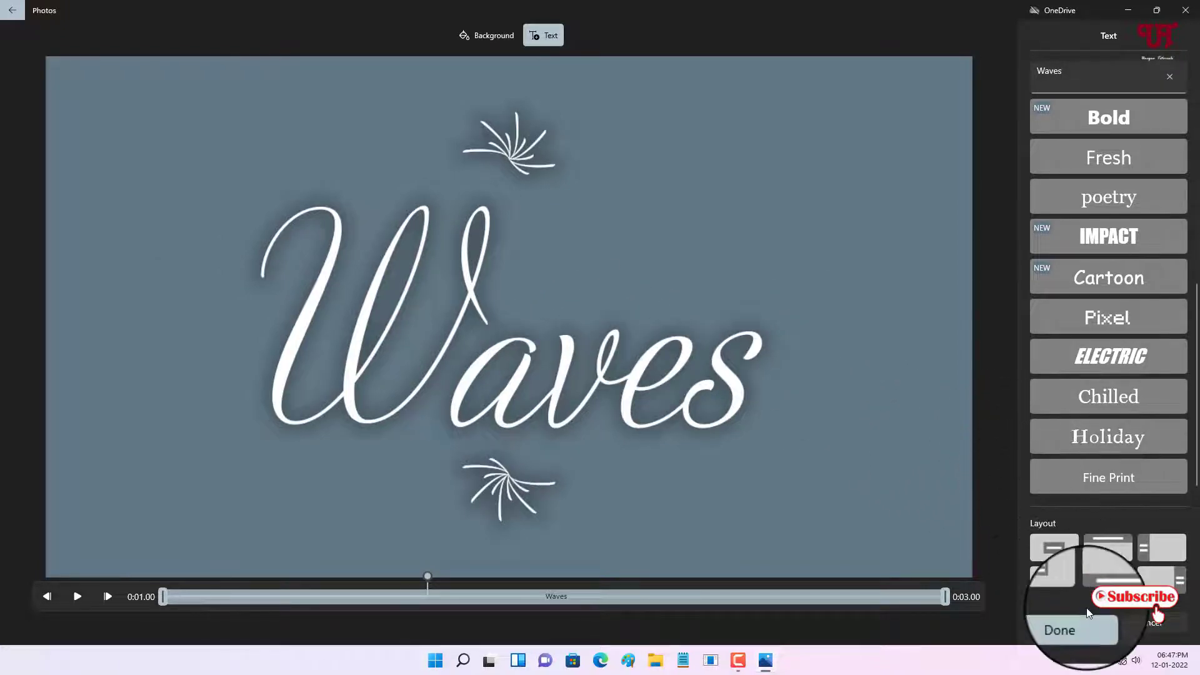
click(1067, 623)
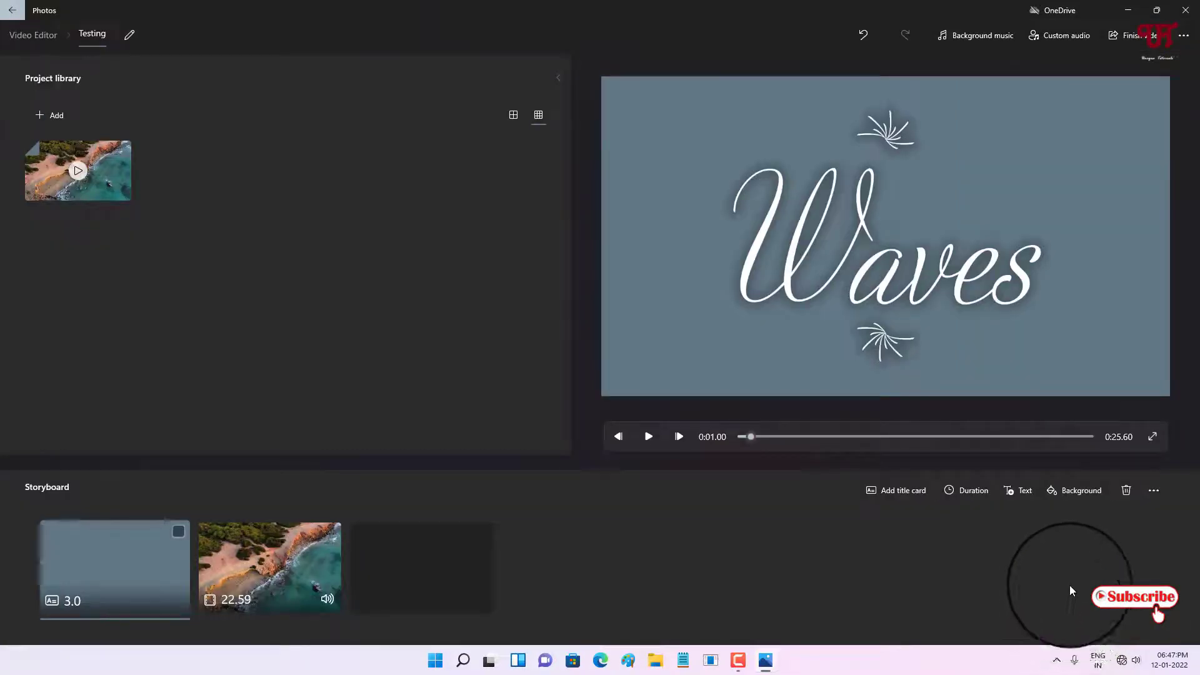
click(643, 443)
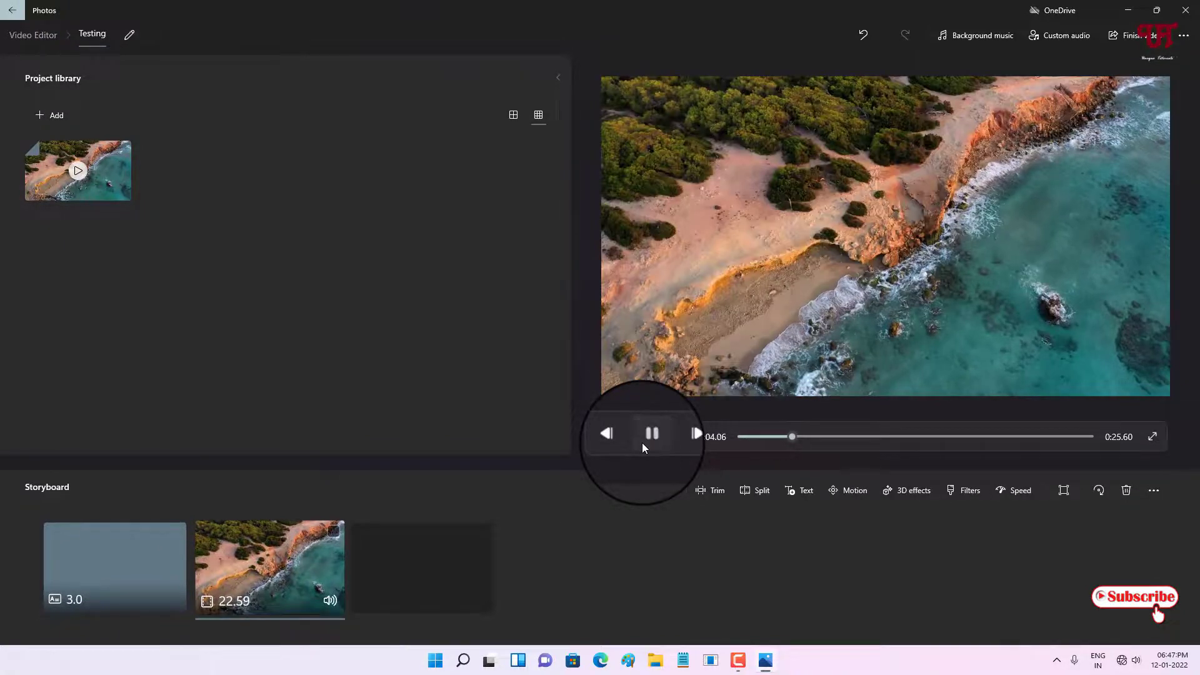
click(652, 433)
click(81, 565)
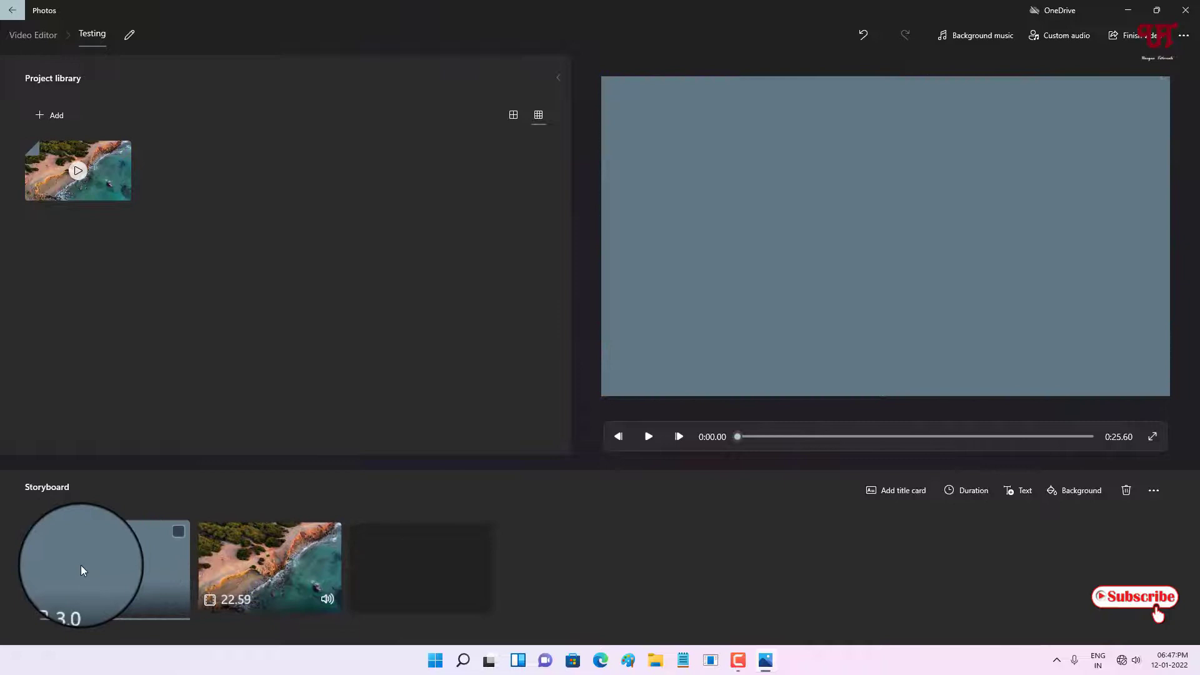
click(649, 436)
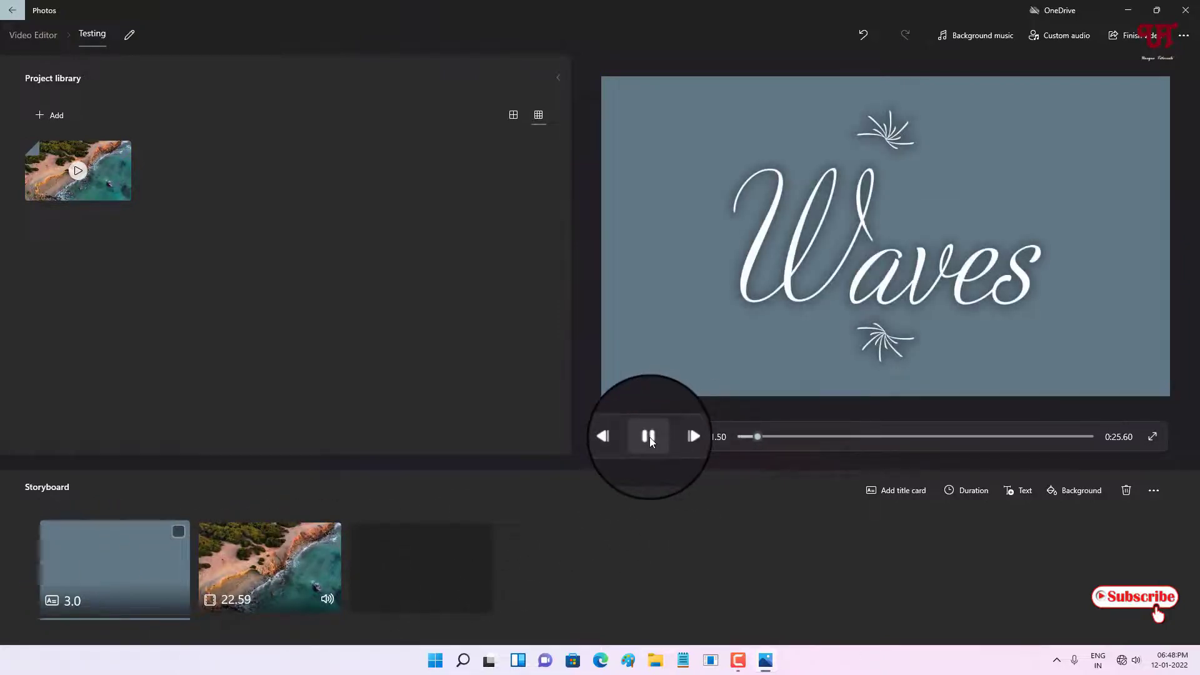
click(650, 436)
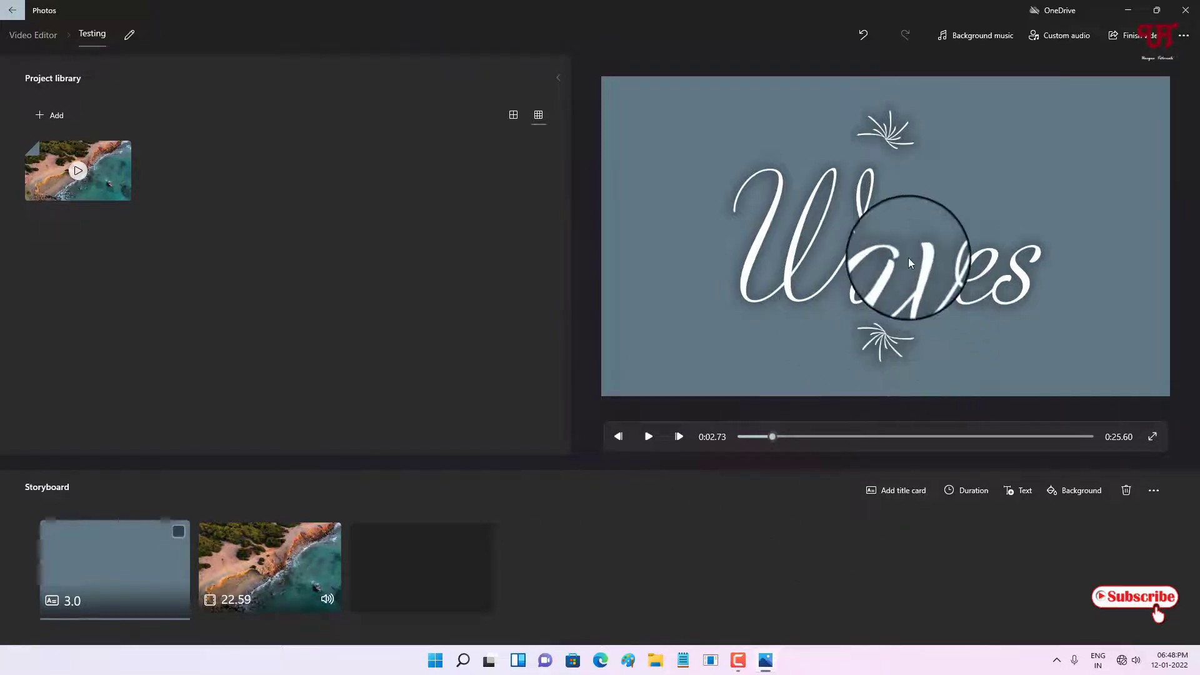
click(973, 491)
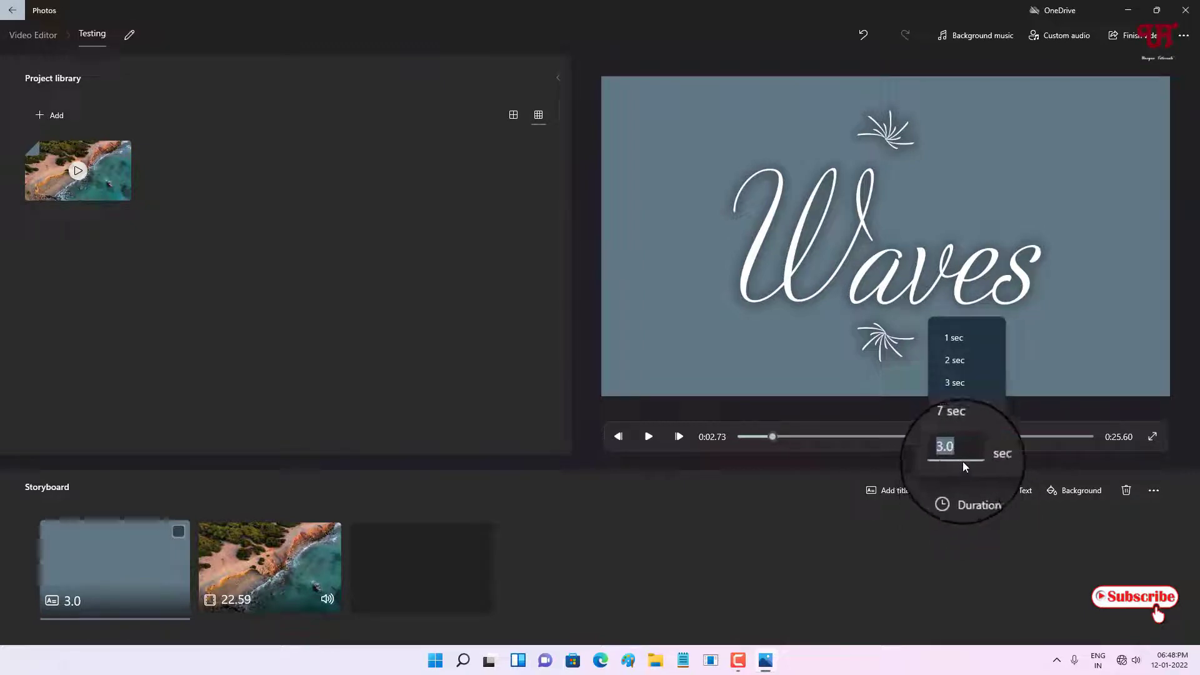
click(759, 451)
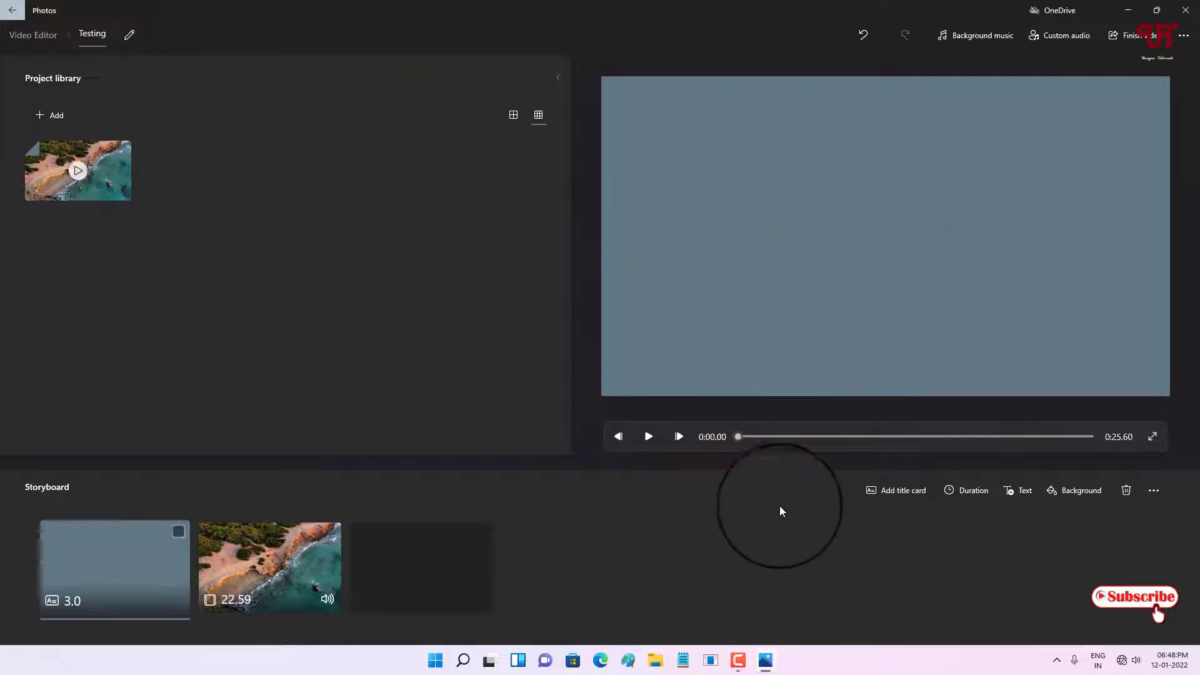
click(1085, 491)
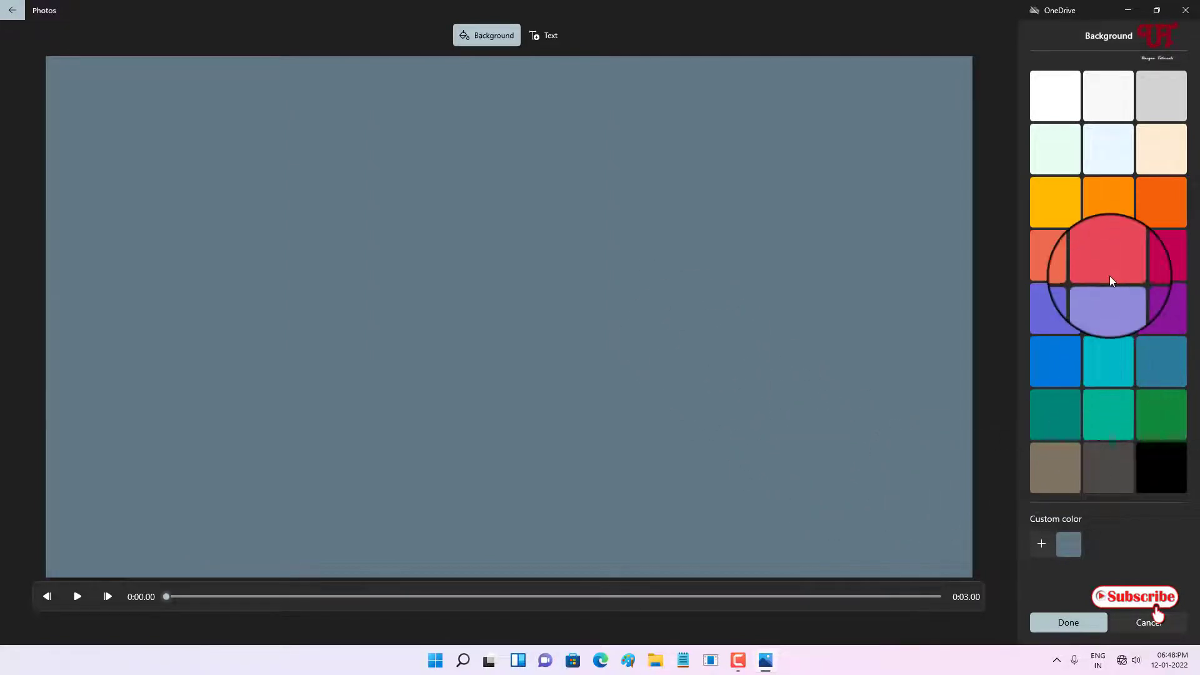
click(1149, 621)
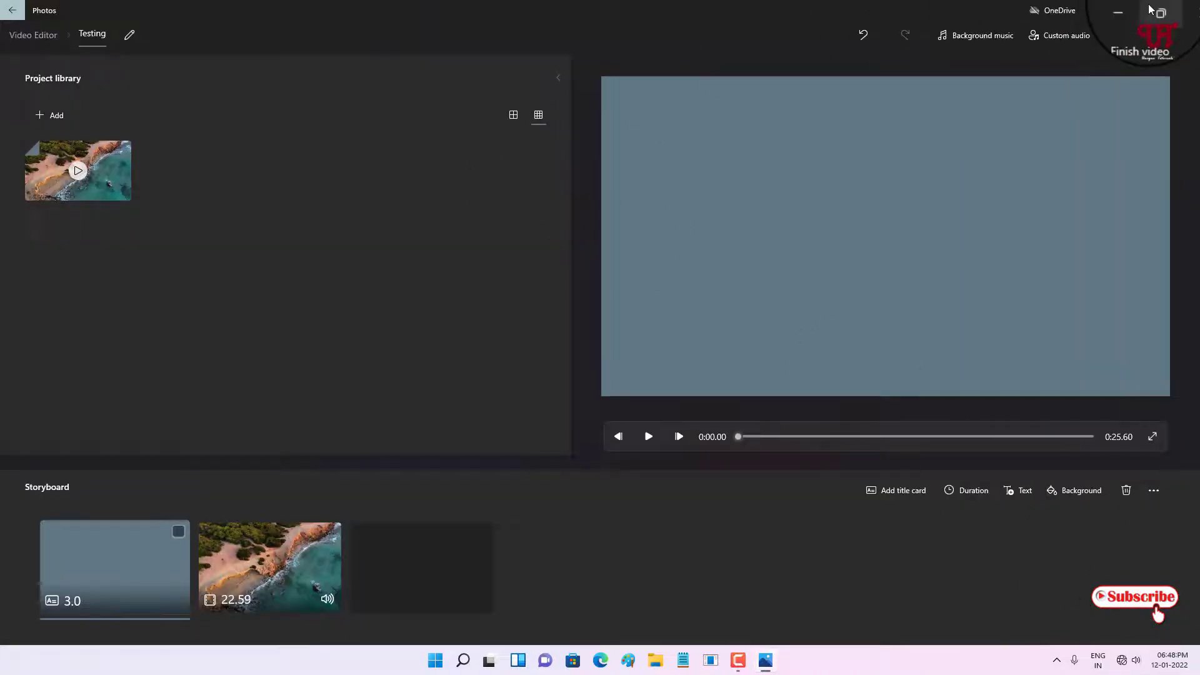
Drag the Hawaii sunset image from the PC walls folder into the Project library
click(1173, 8)
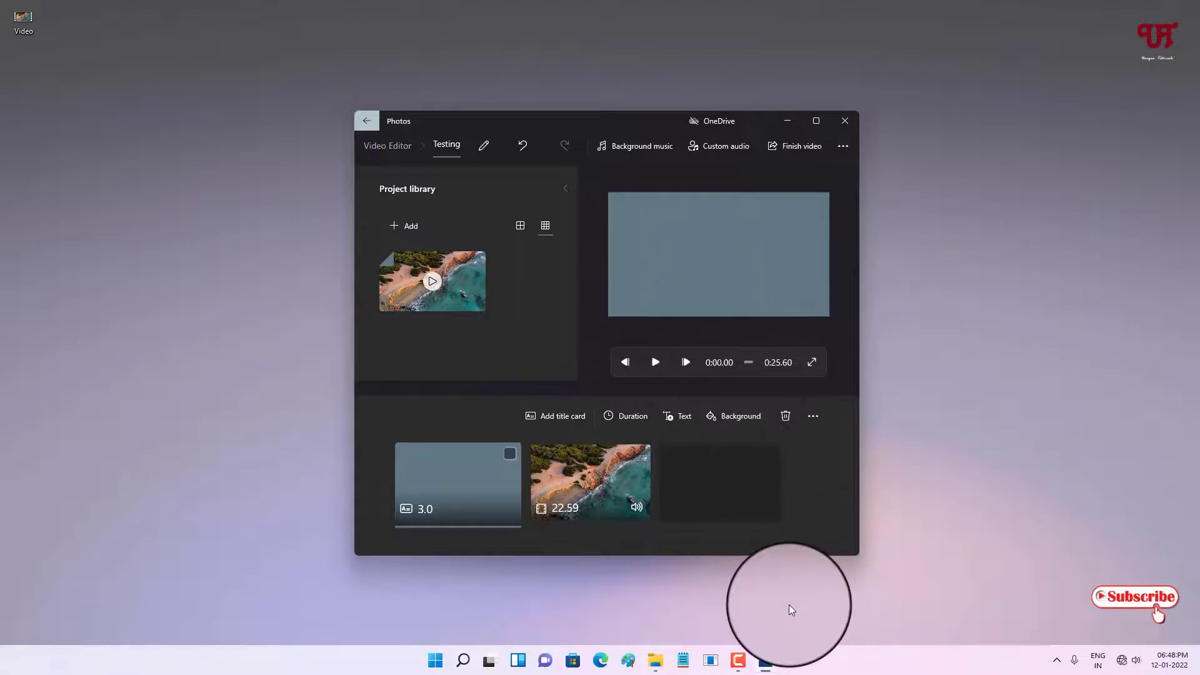
mouse_move(768, 671)
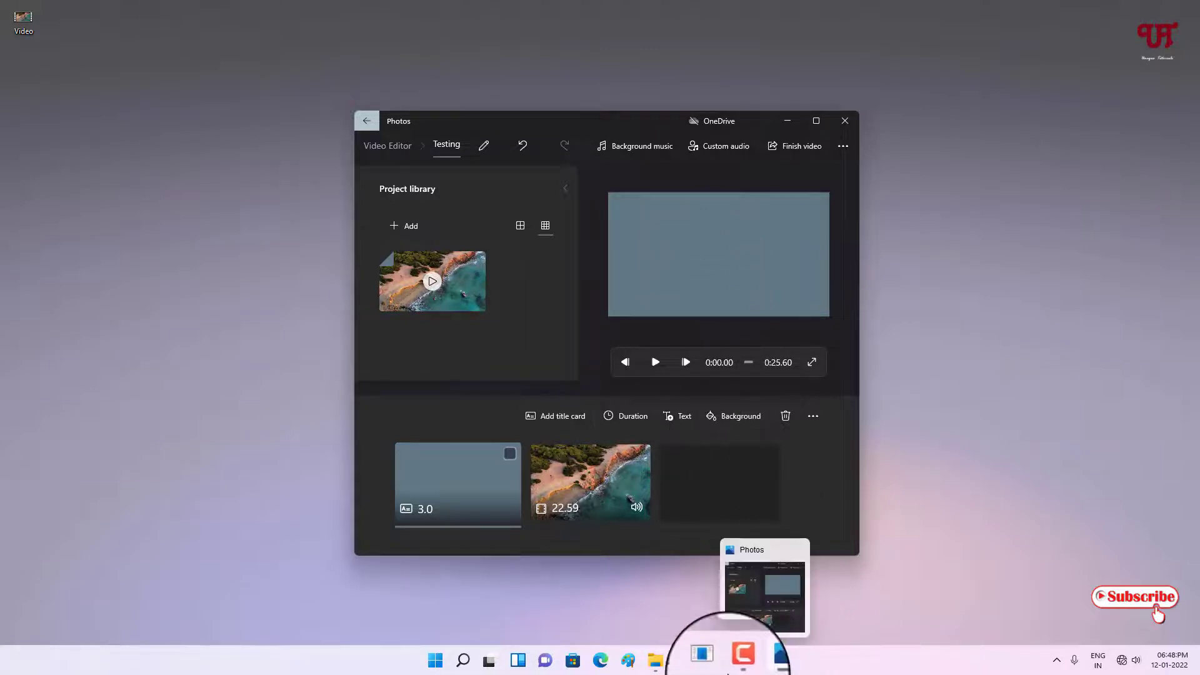
click(656, 660)
drag(719, 167, 1014, 224)
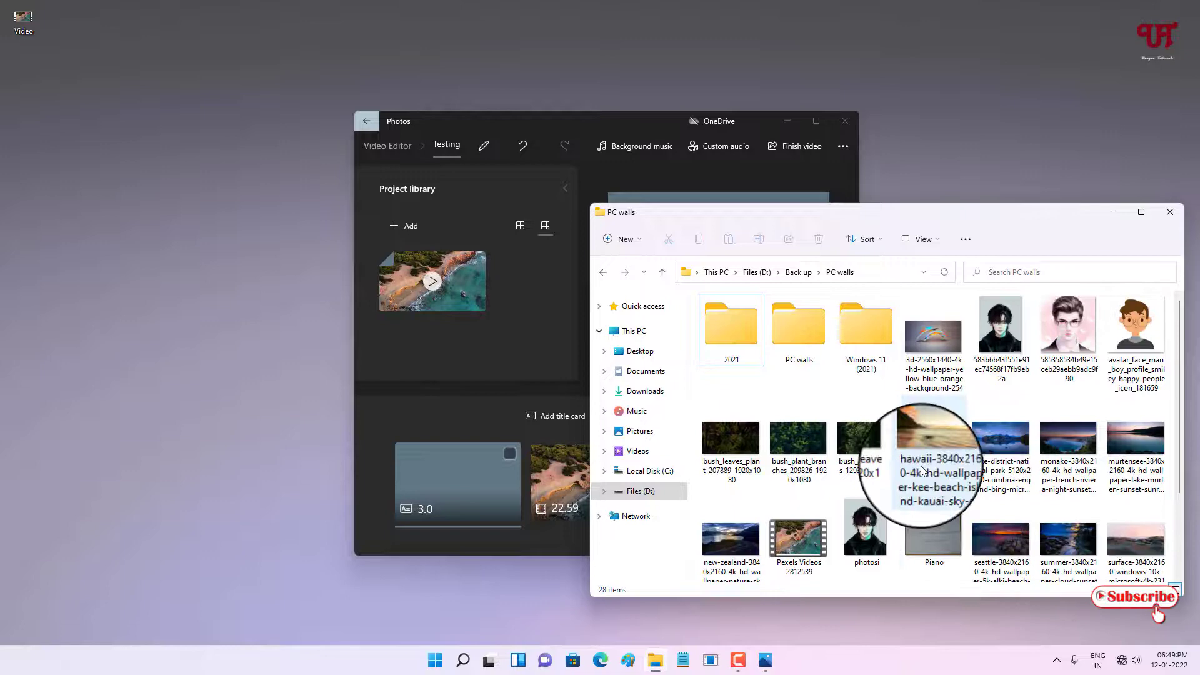
drag(933, 444, 525, 361)
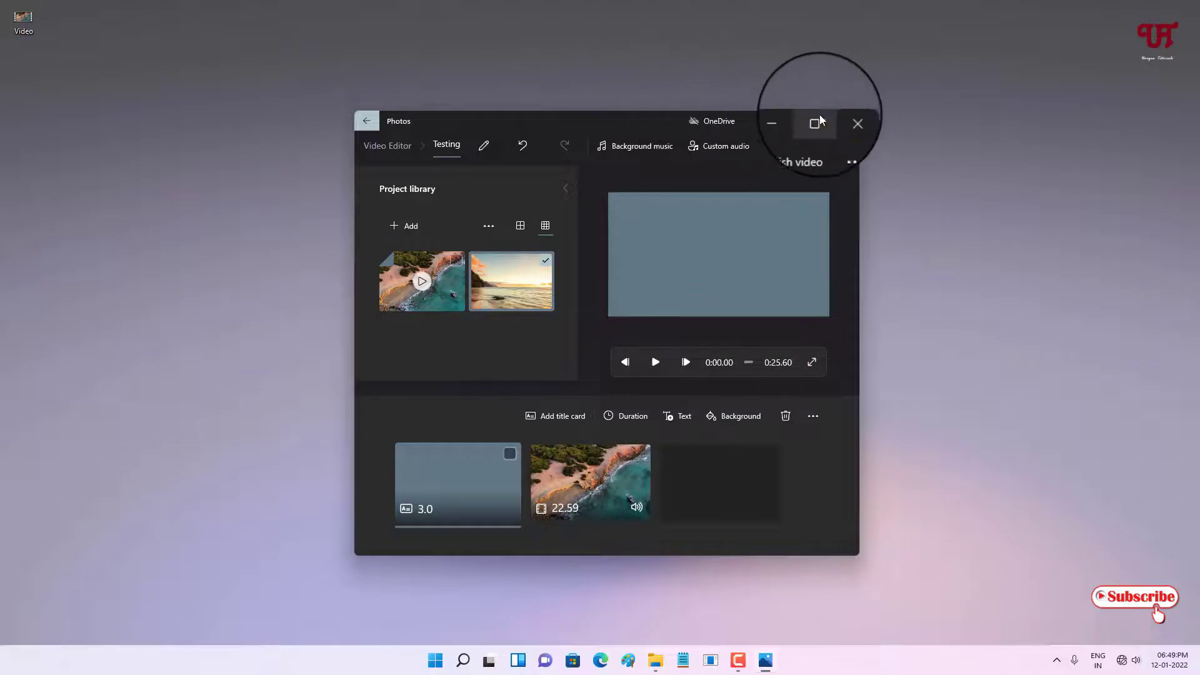
click(816, 120)
Undo the last change, remove the Waves title card, and put the sunset image first
key(ctrl+z)
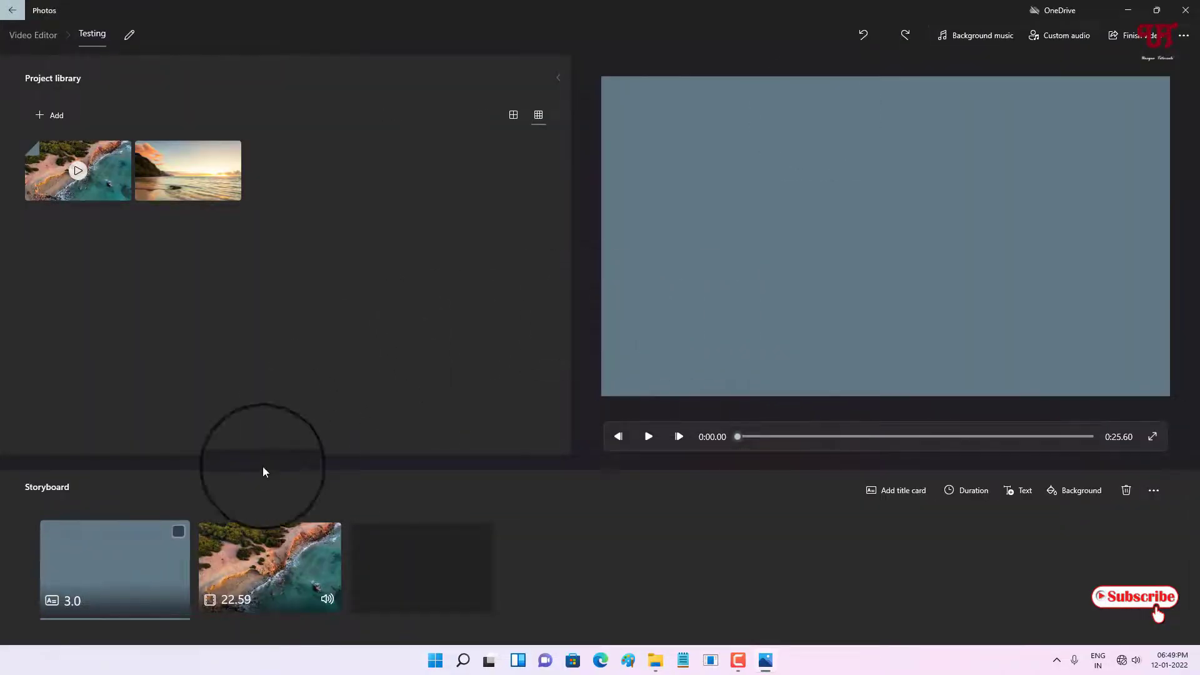
right_click(154, 561)
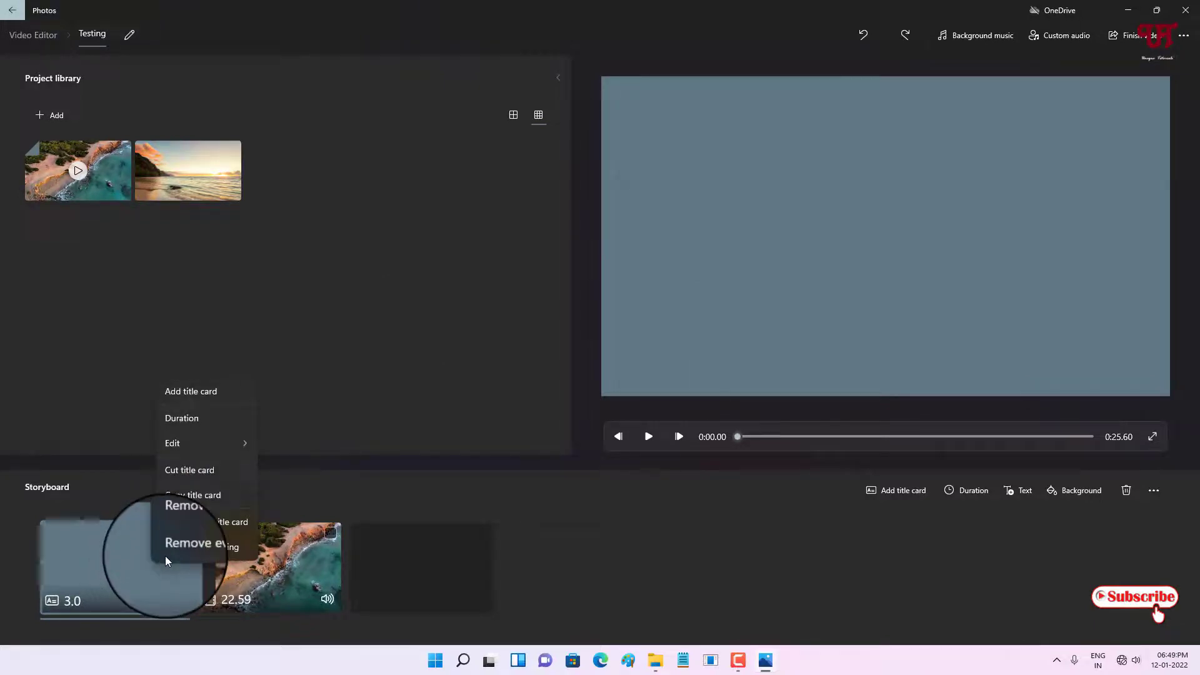
click(178, 522)
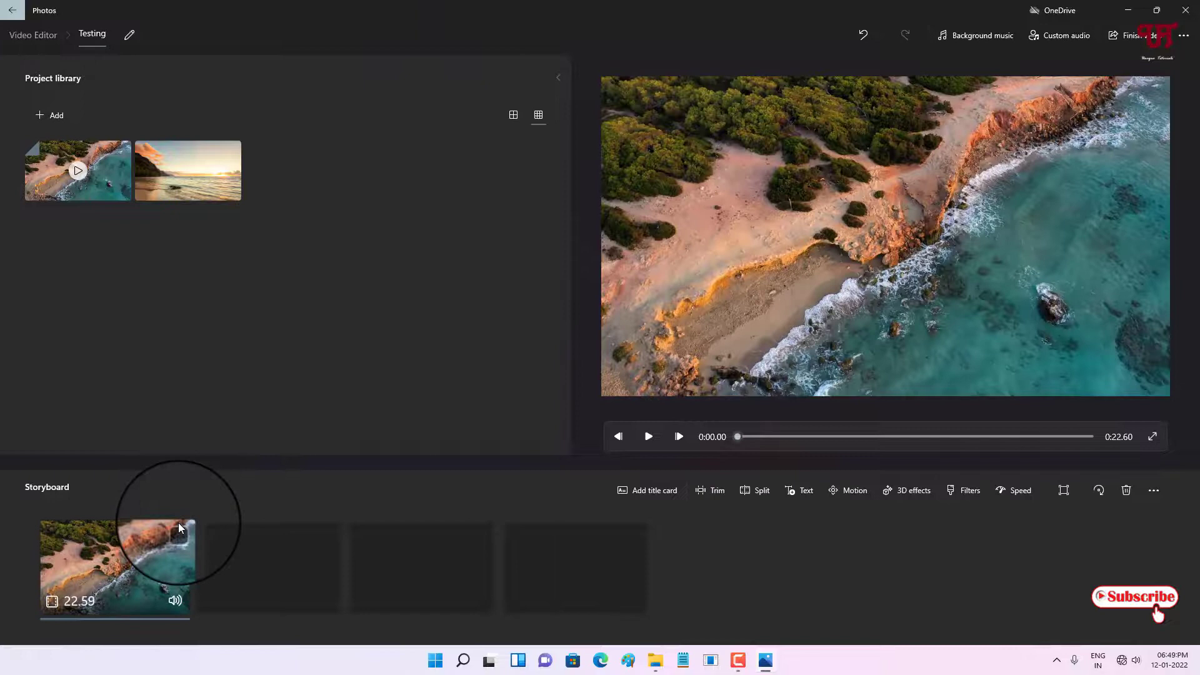
drag(198, 172, 113, 597)
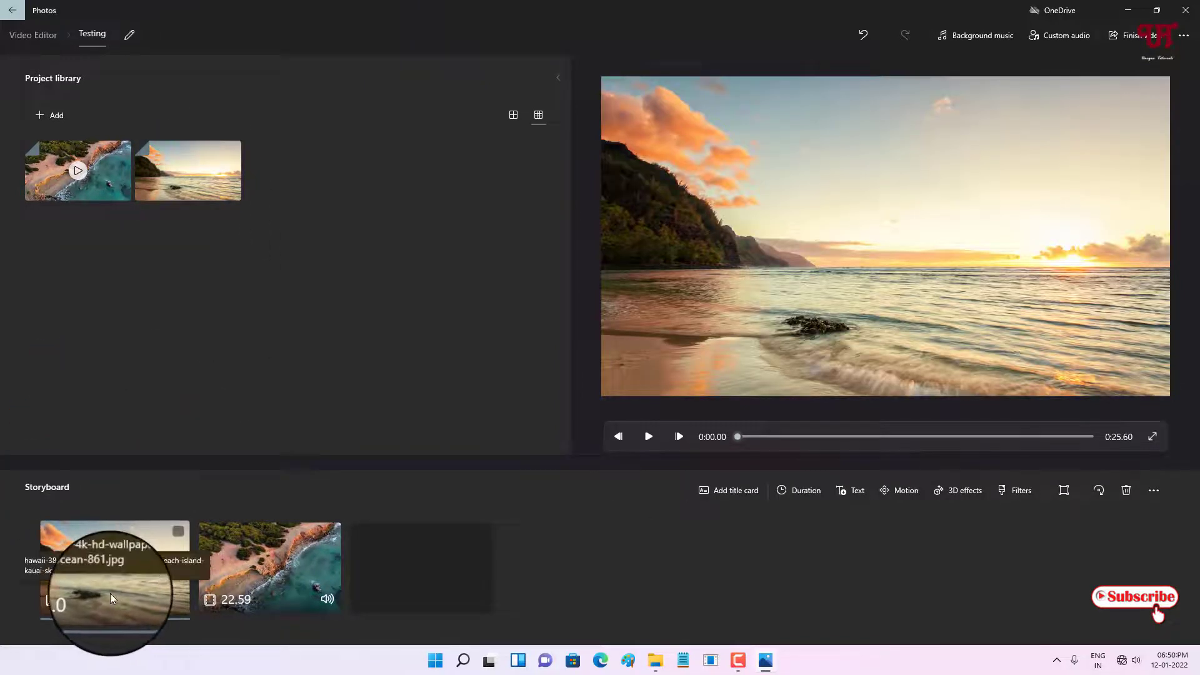
Caption the sunset image 'Waves', correcting the typo, keeping the Loved style
click(858, 491)
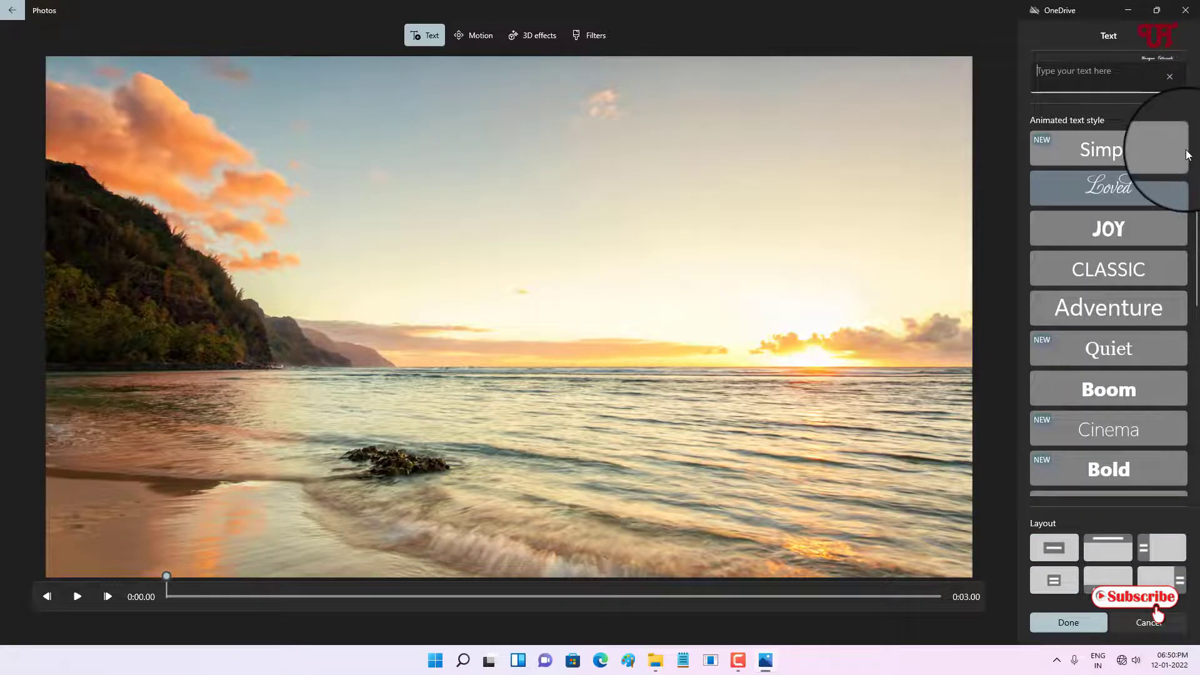
text(Wavw)
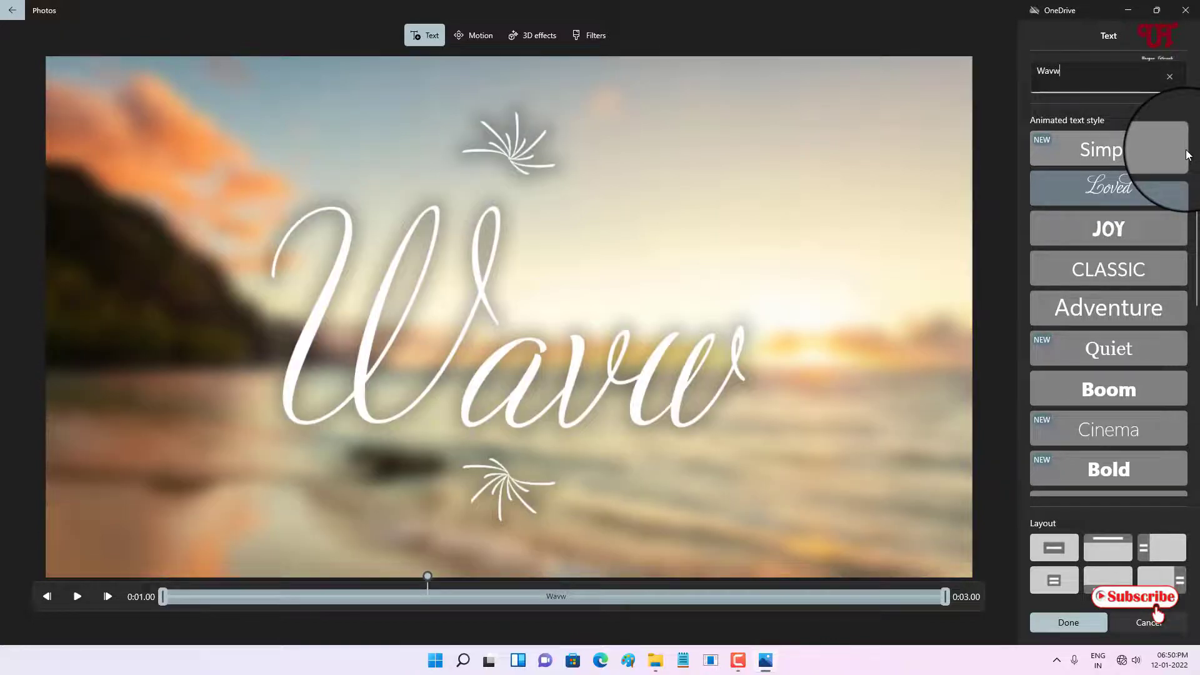
key(BackSpace)
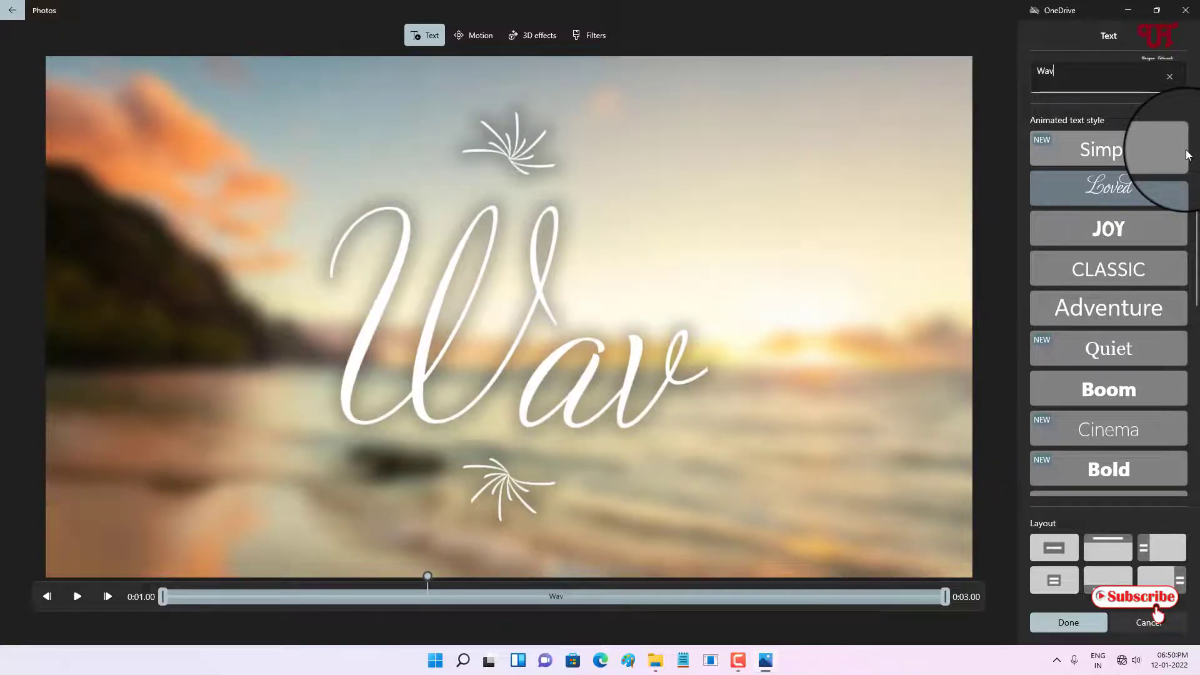
text(es)
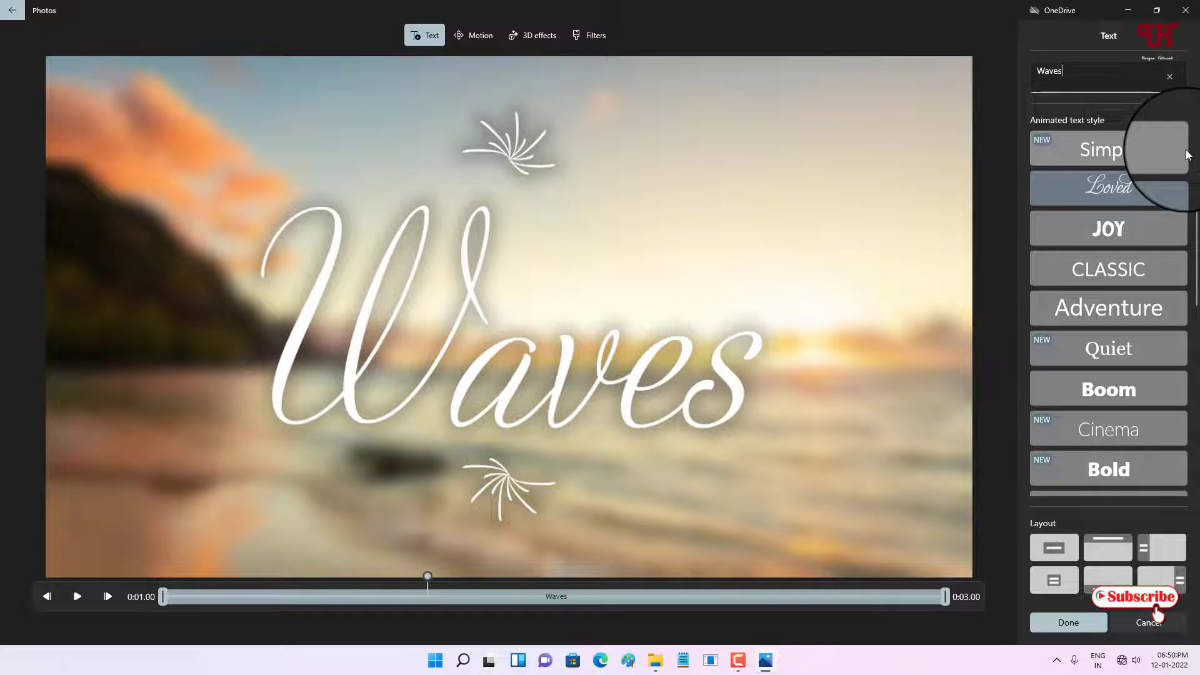
click(1066, 623)
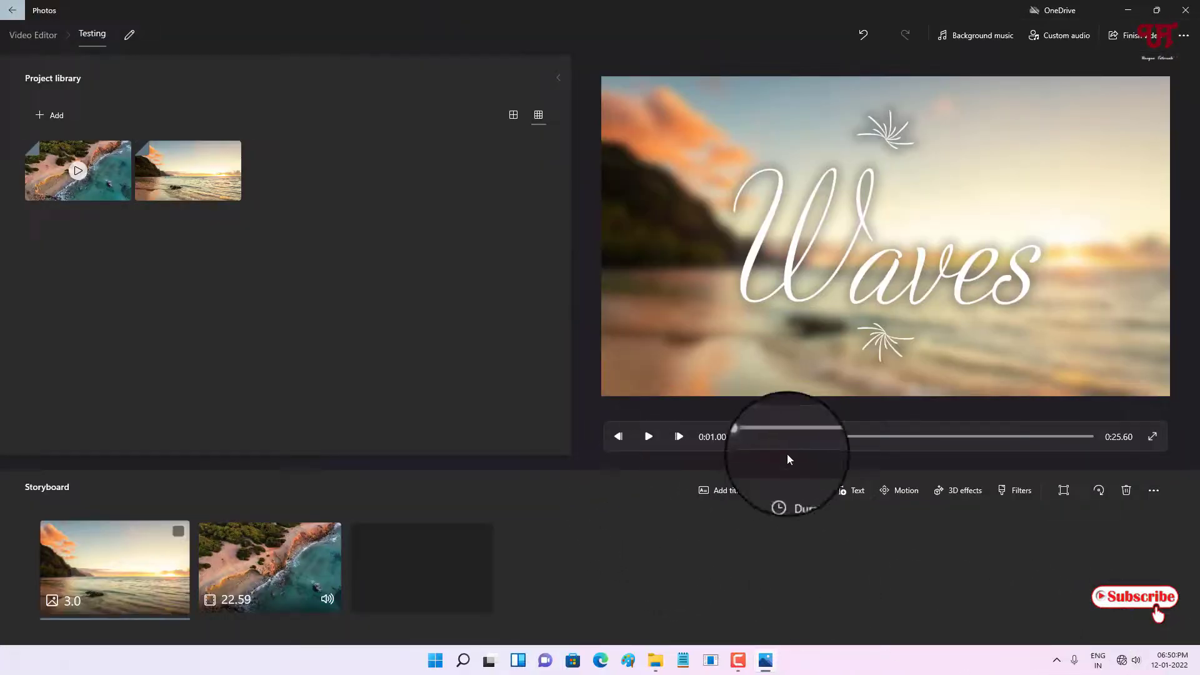
click(740, 437)
click(737, 436)
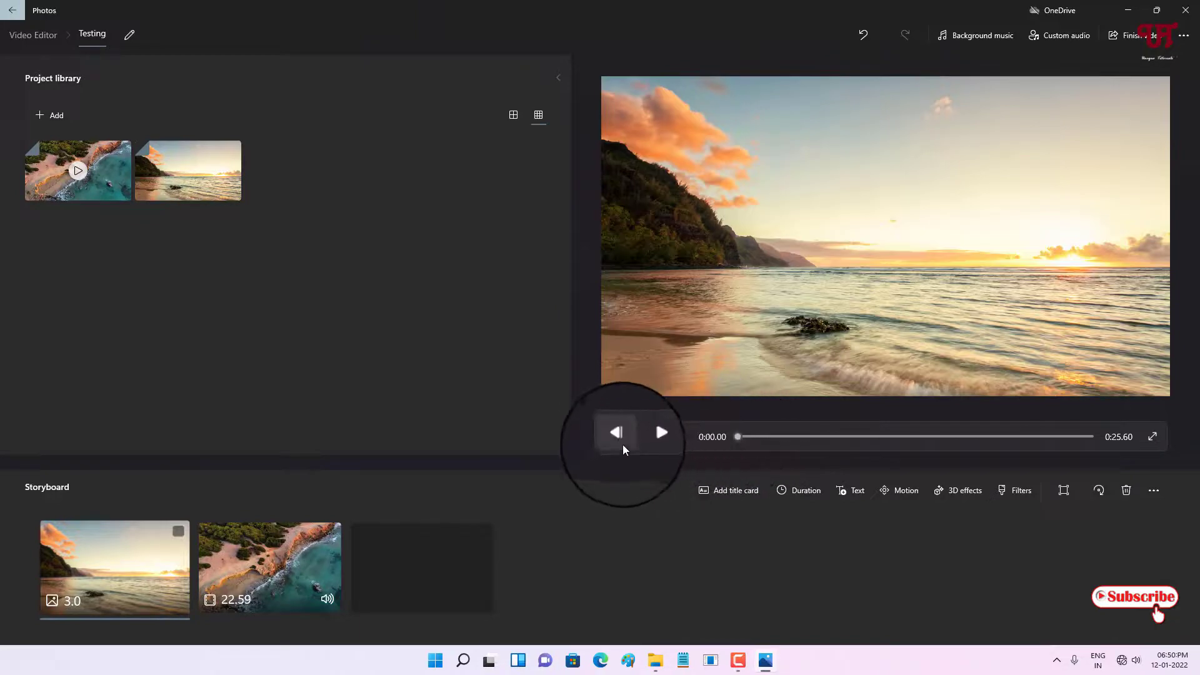
click(649, 437)
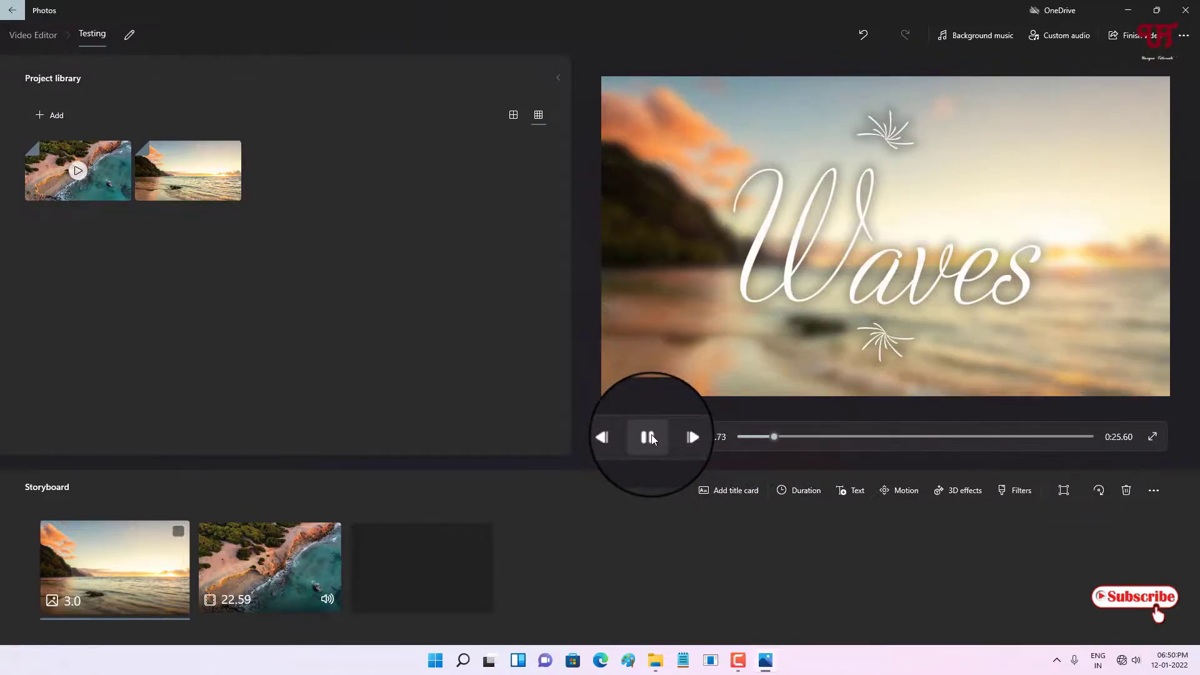
click(738, 438)
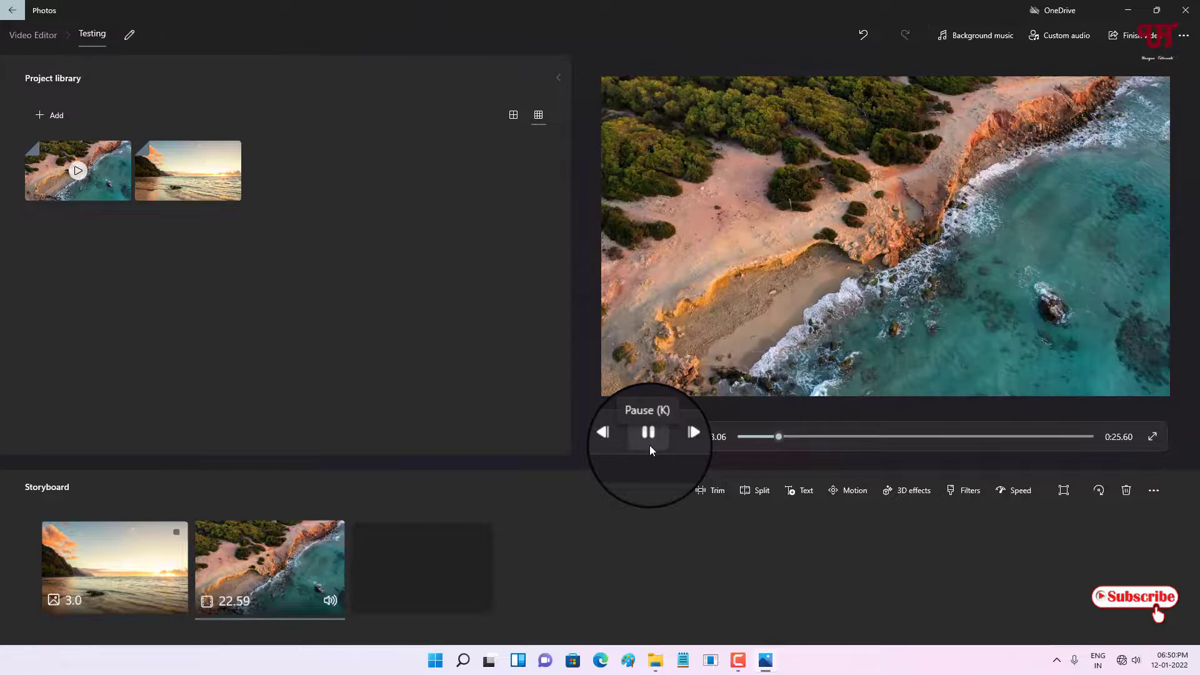
click(654, 444)
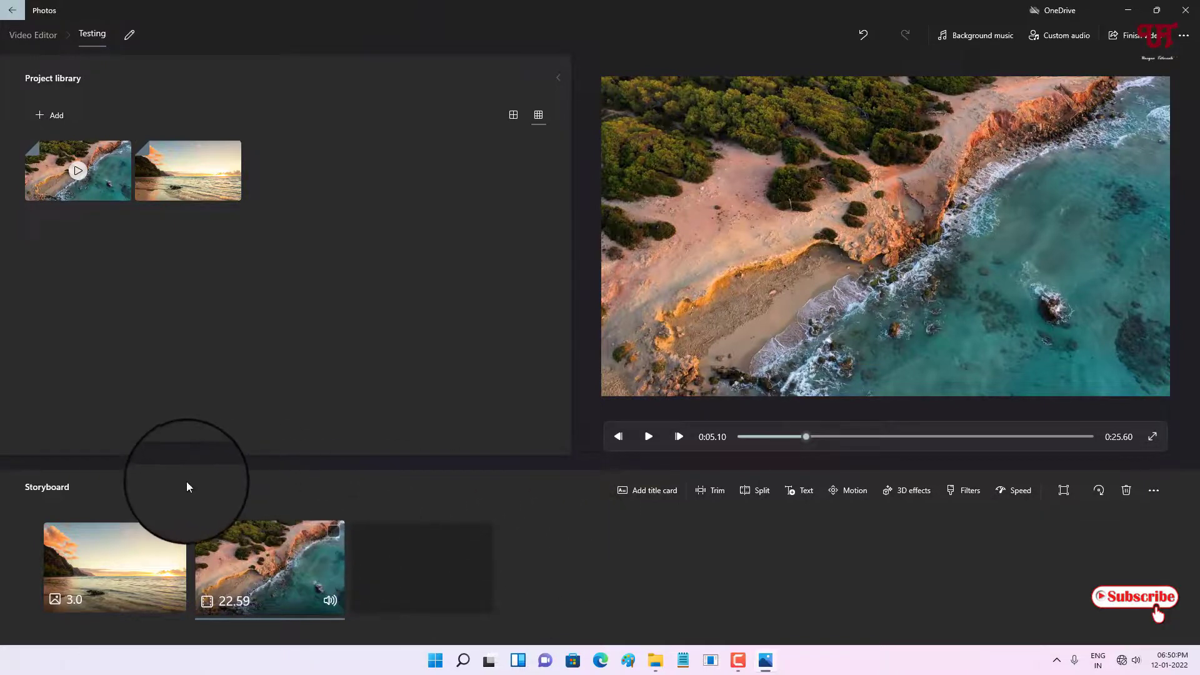
click(121, 543)
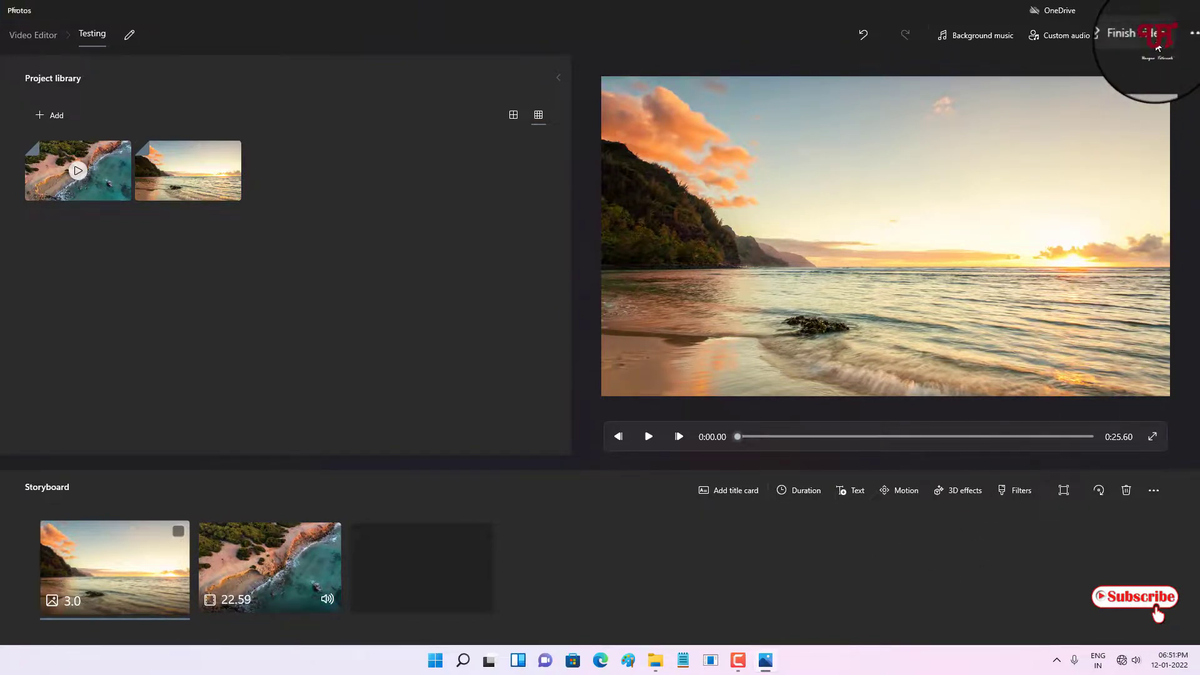
Finish the video at High 1080p quality and save it to the Desktop as Testing
click(1155, 37)
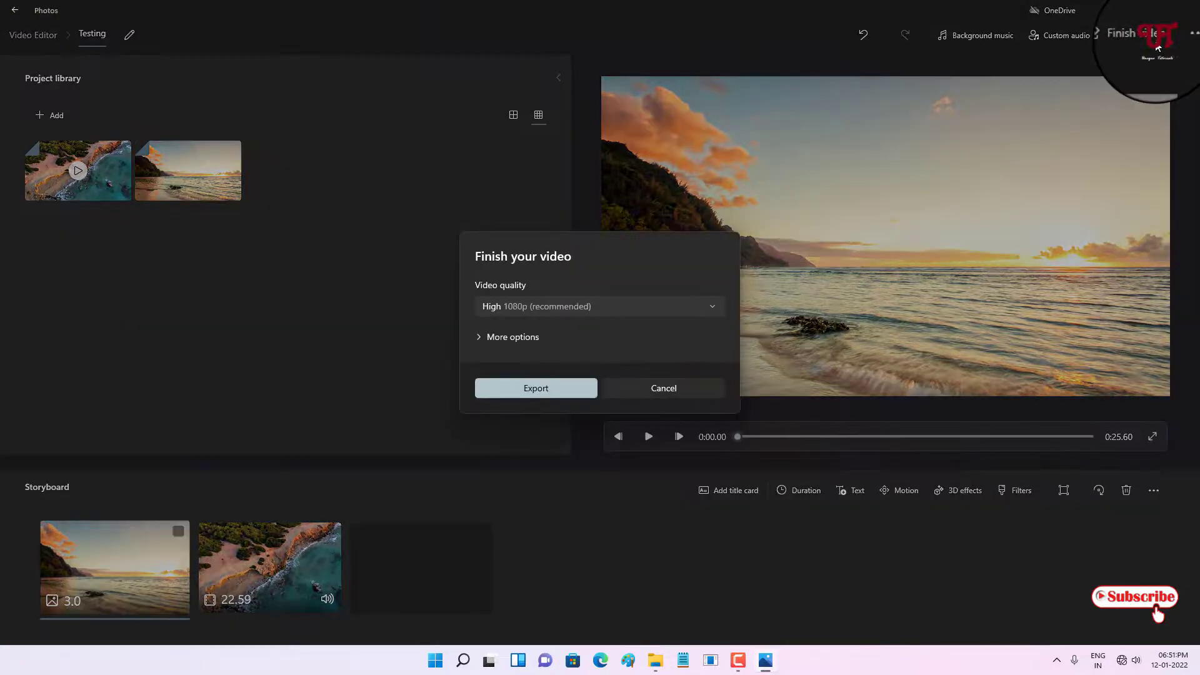
click(668, 306)
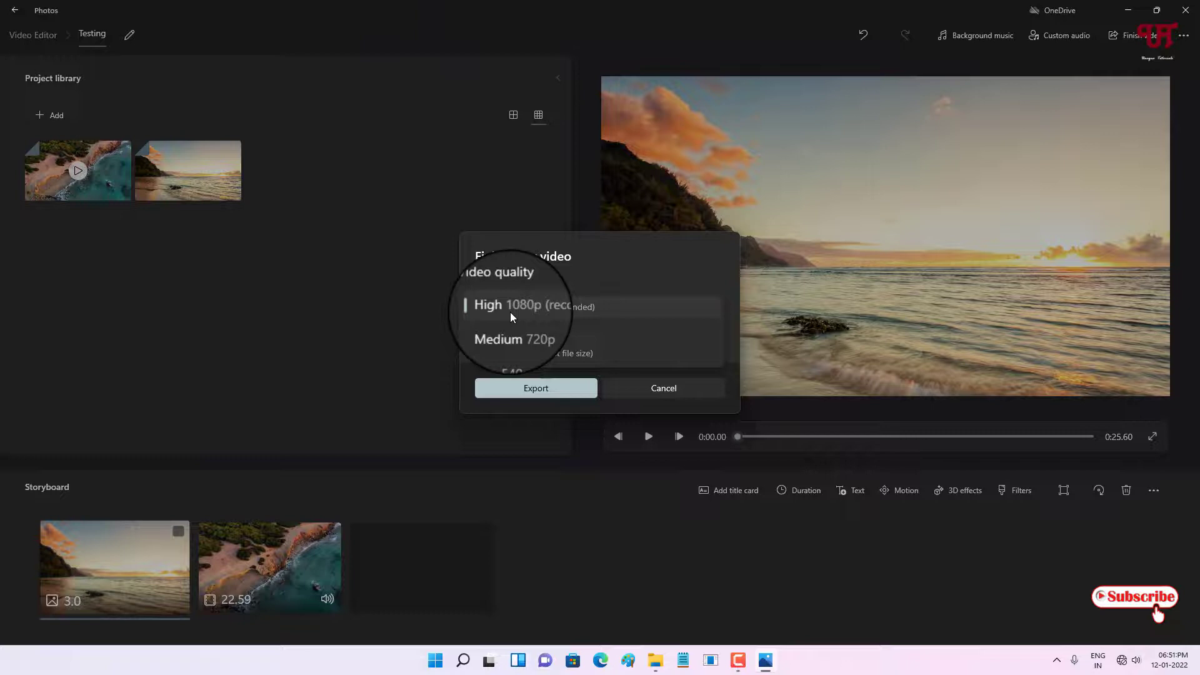
click(593, 277)
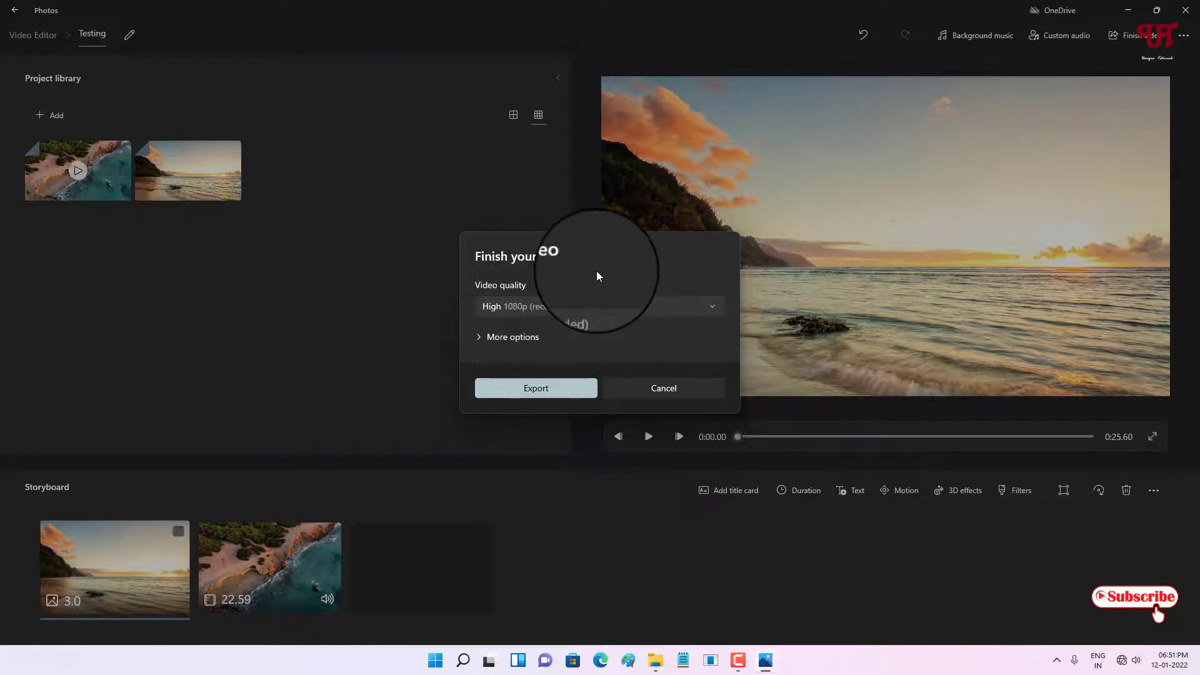
click(500, 335)
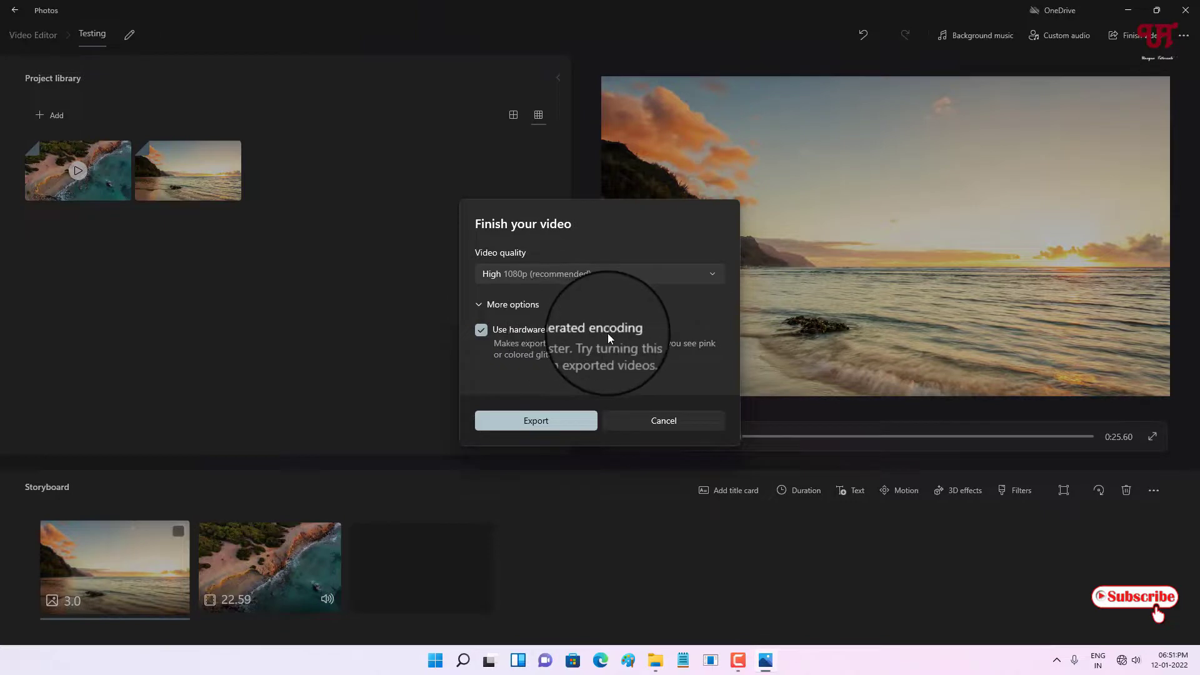
click(545, 427)
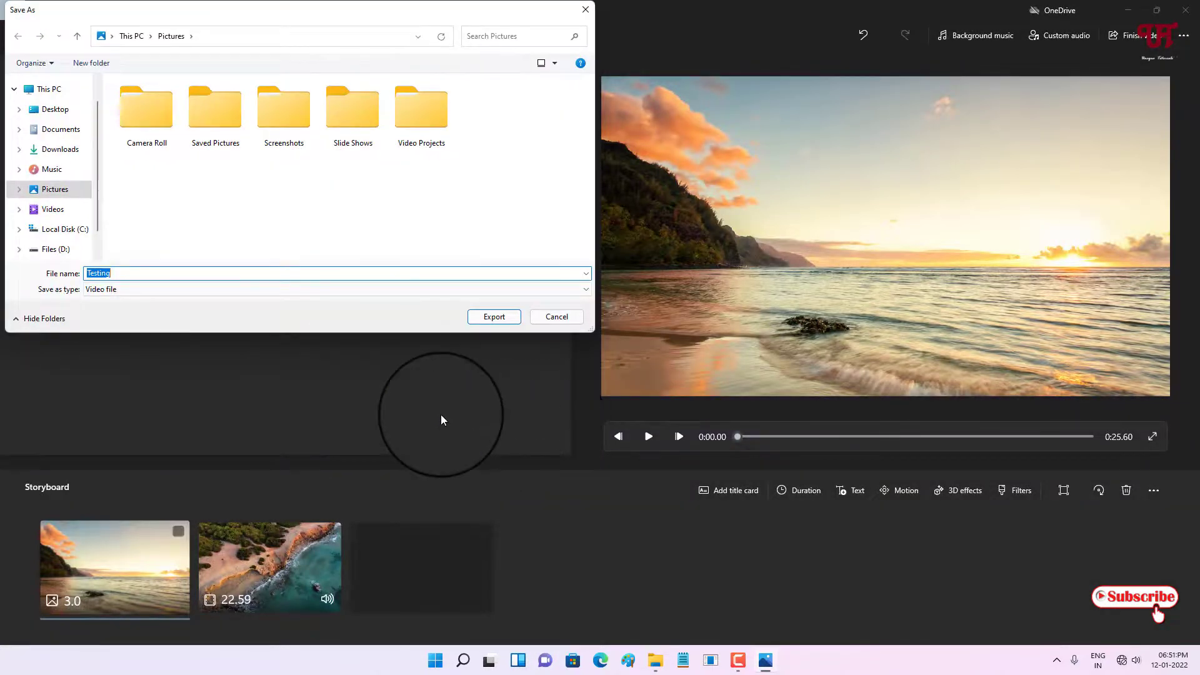
click(63, 110)
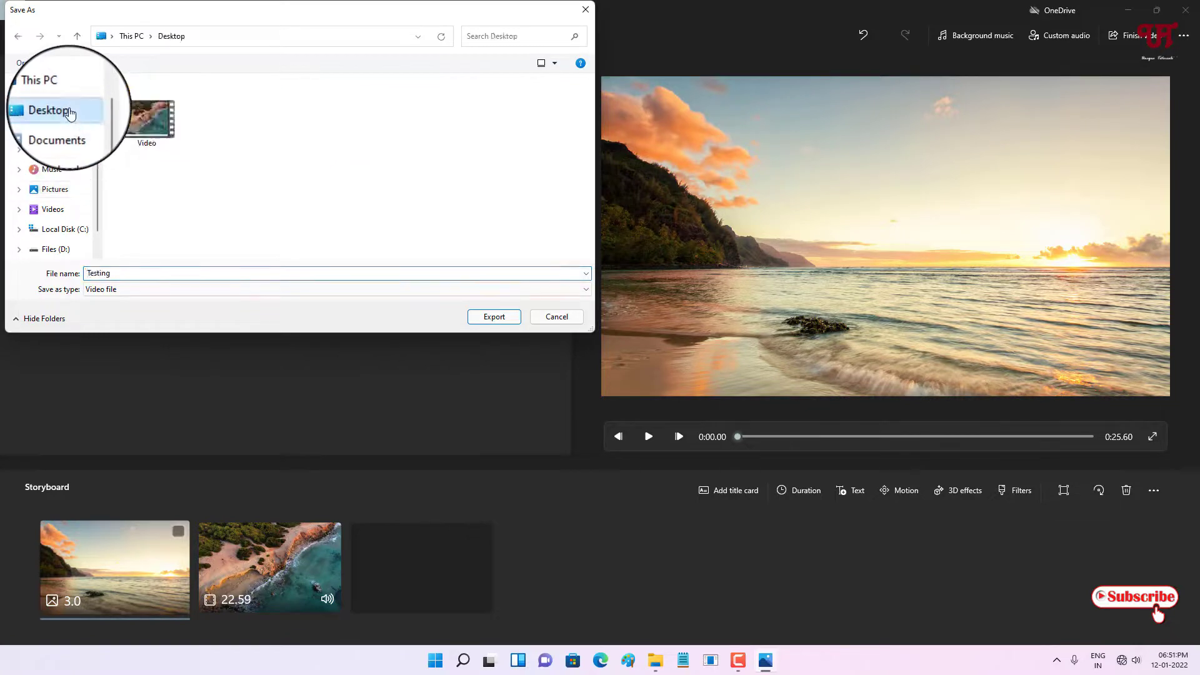
click(488, 319)
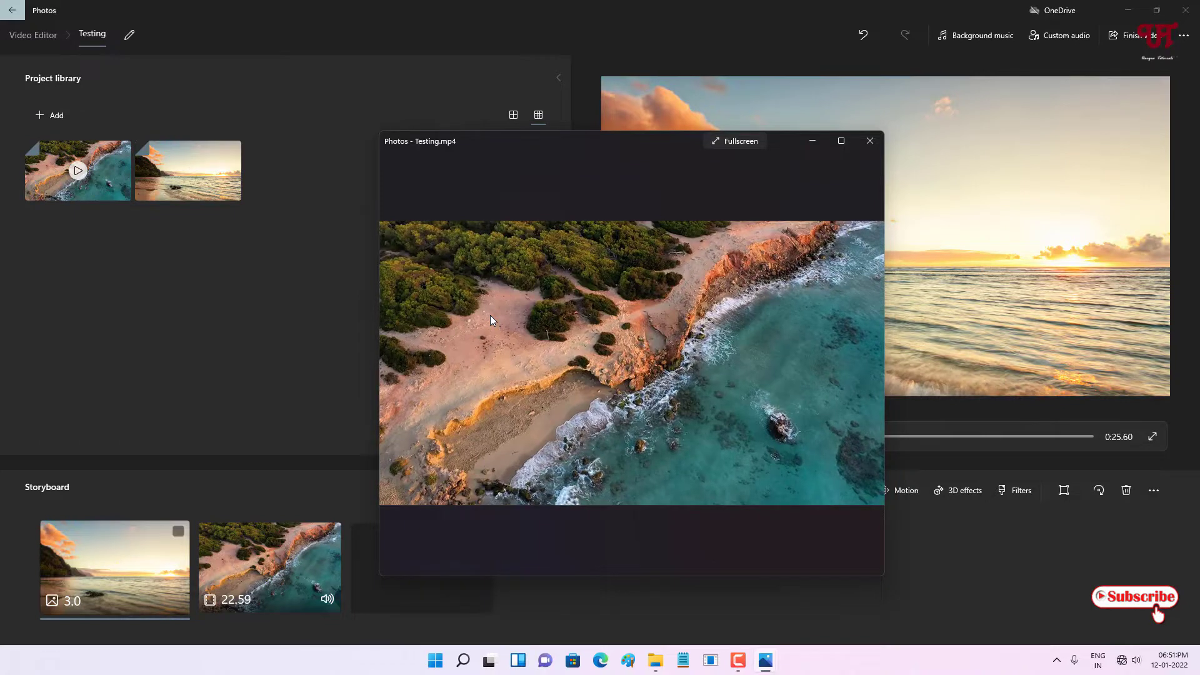
Pause Testing.mp4, close its viewer and the Video Editor, and deselect the desktop icon
mouse_move(644, 376)
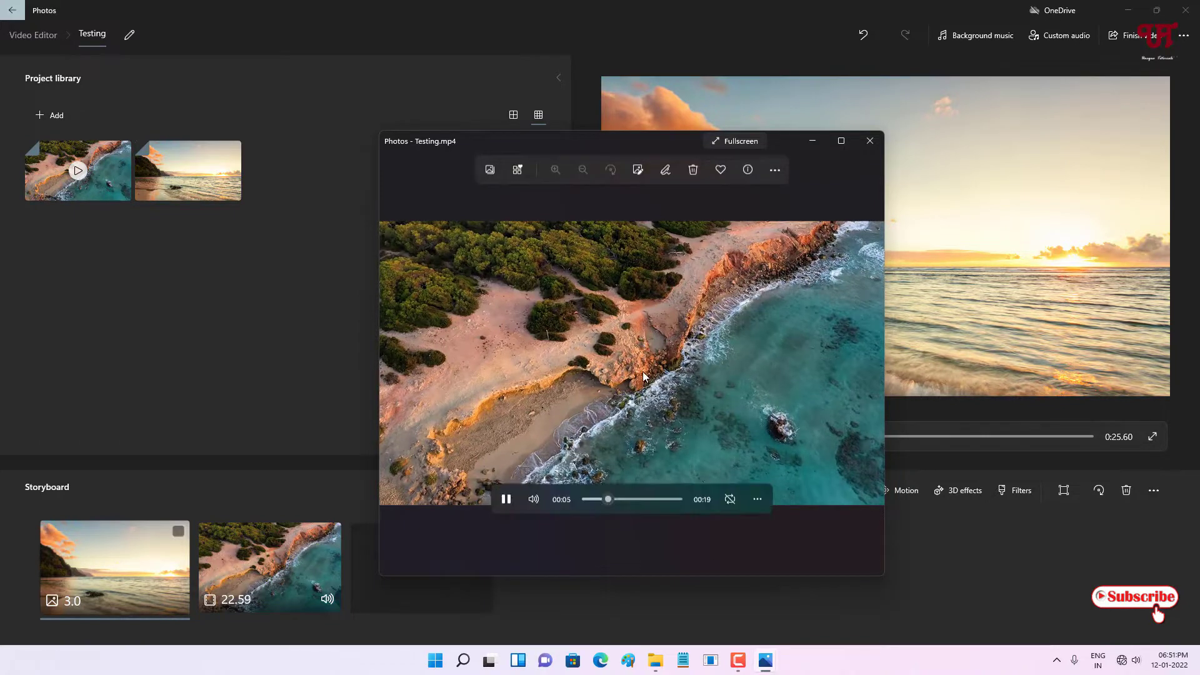
mouse_move(543, 400)
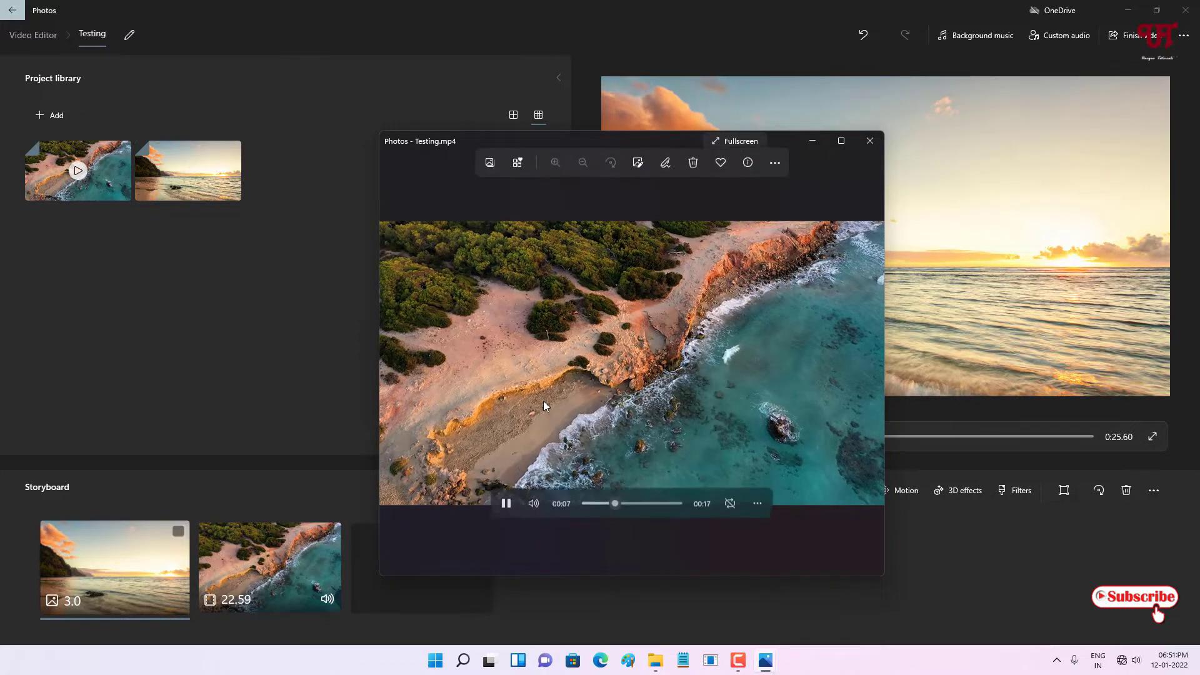
click(507, 500)
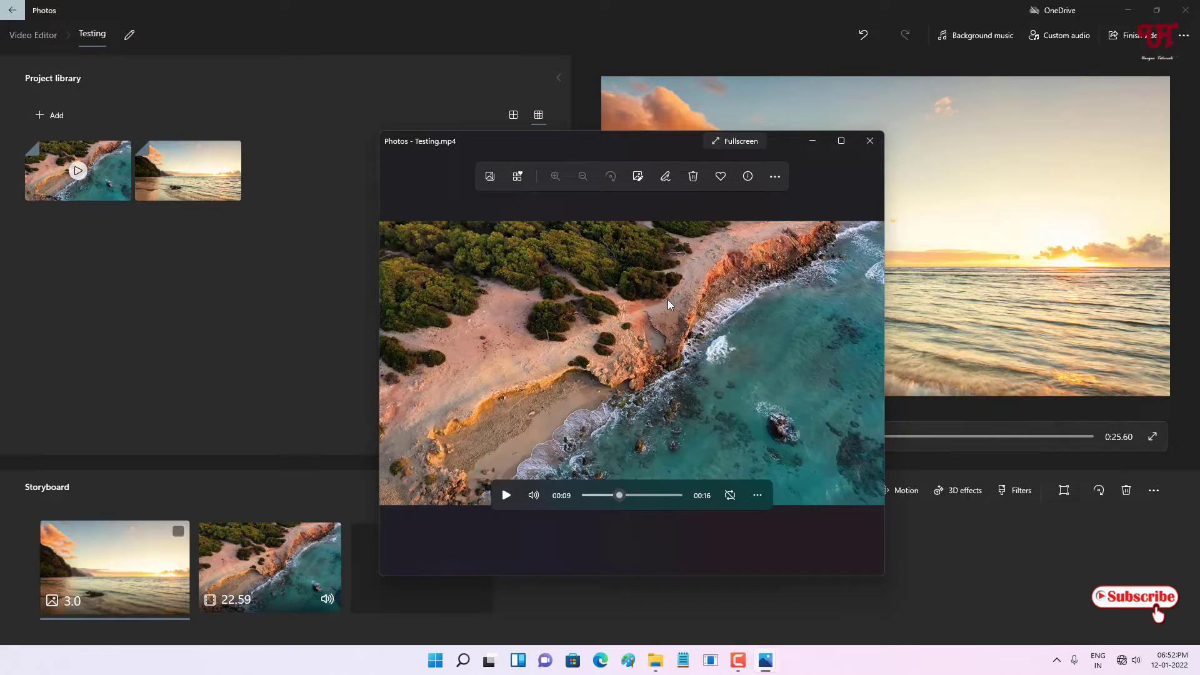
click(868, 143)
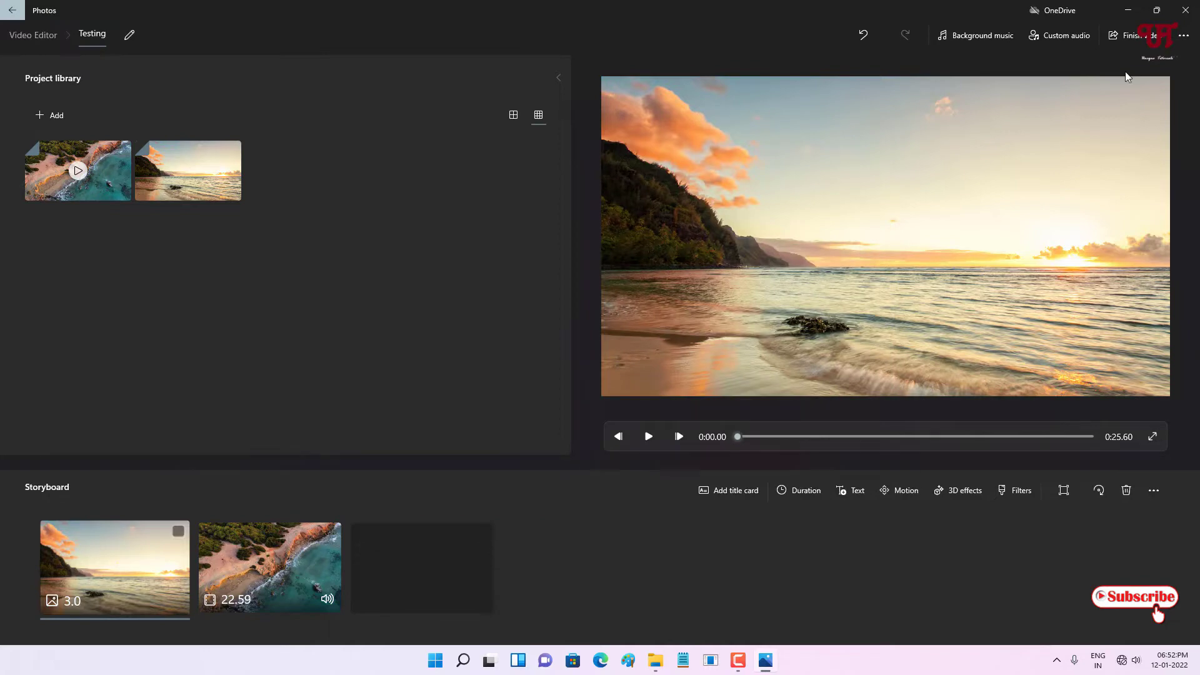
click(1156, 11)
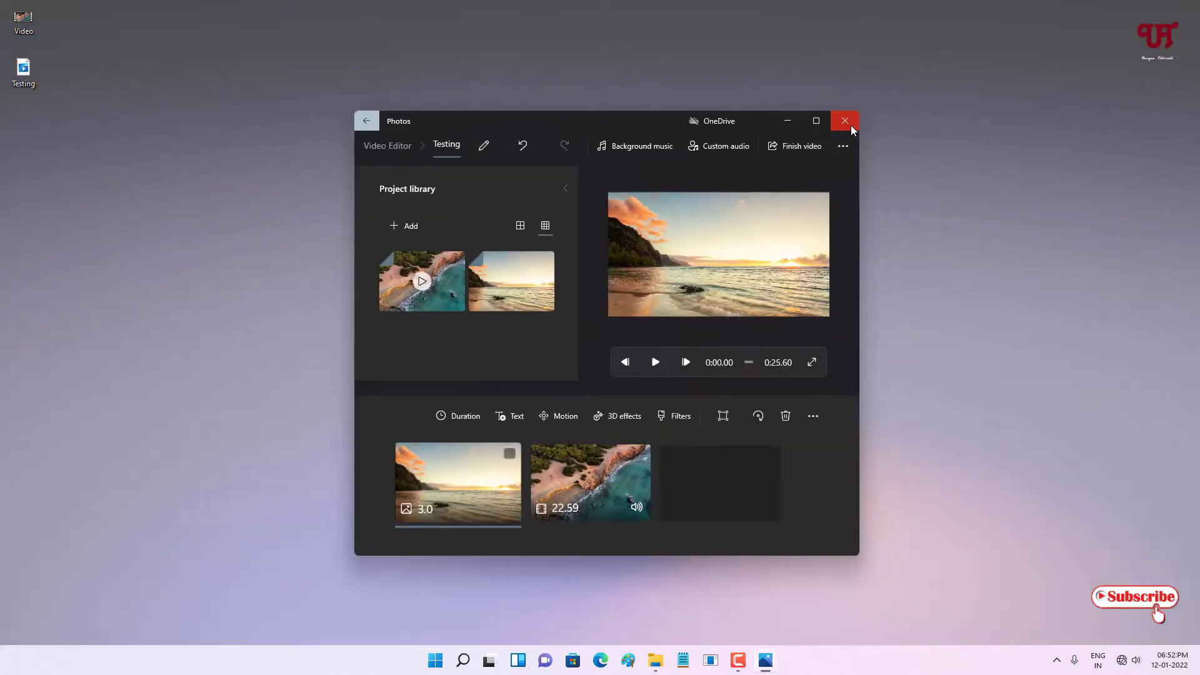
click(844, 121)
click(818, 164)
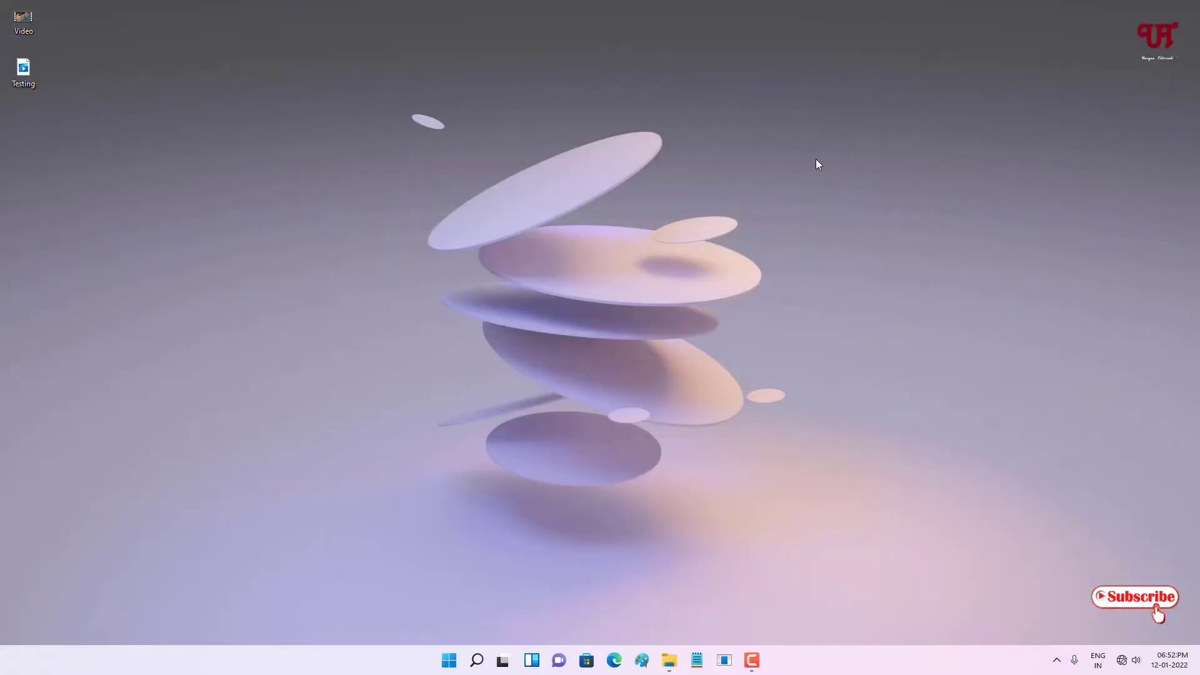